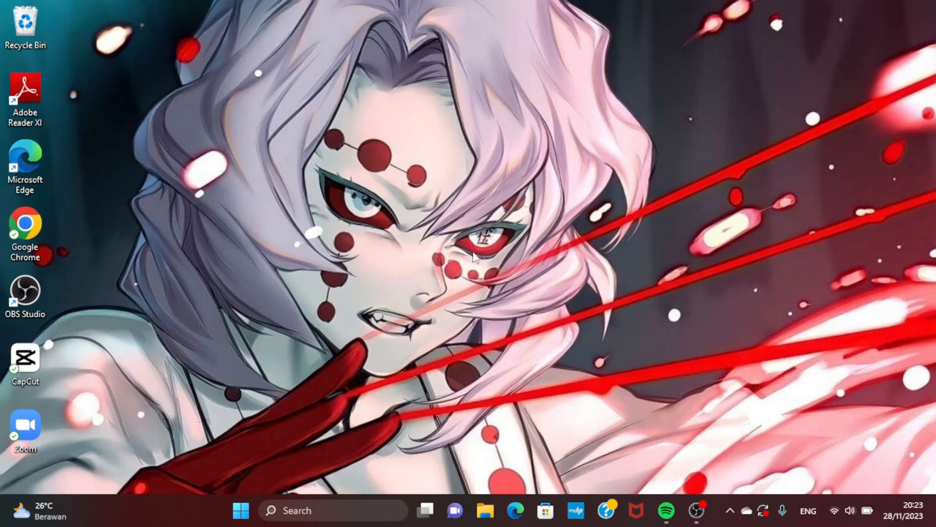
Step: Open Chrome, search Google for "draw io" and open the draw.io web app from the results
double_click(35, 228)
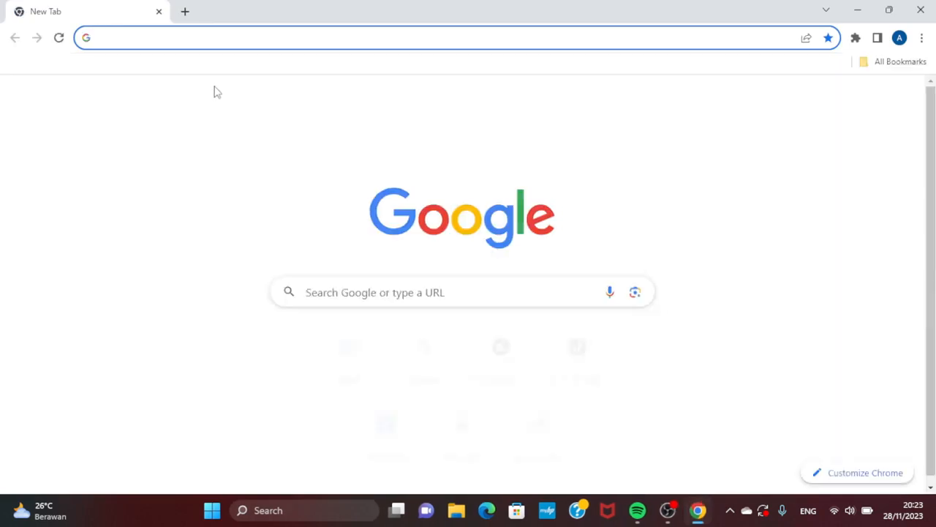
type("draw")
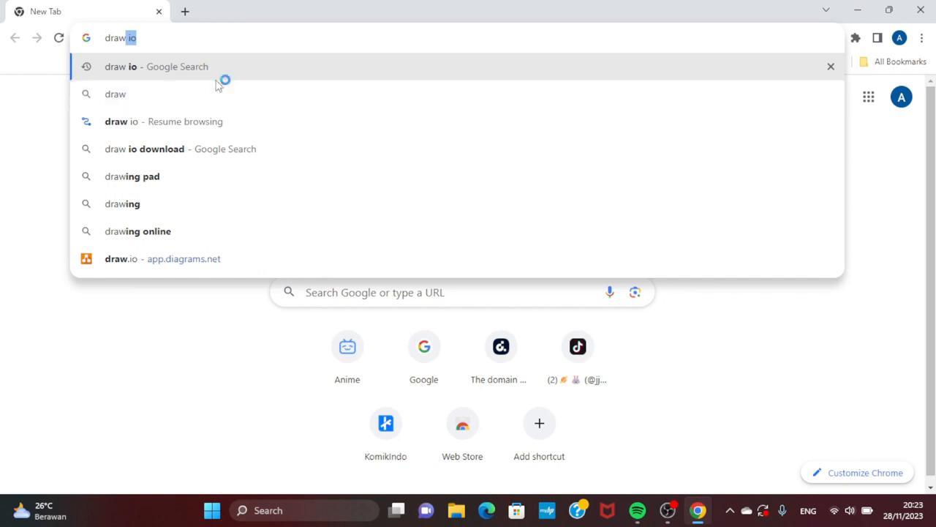
left_click(216, 67)
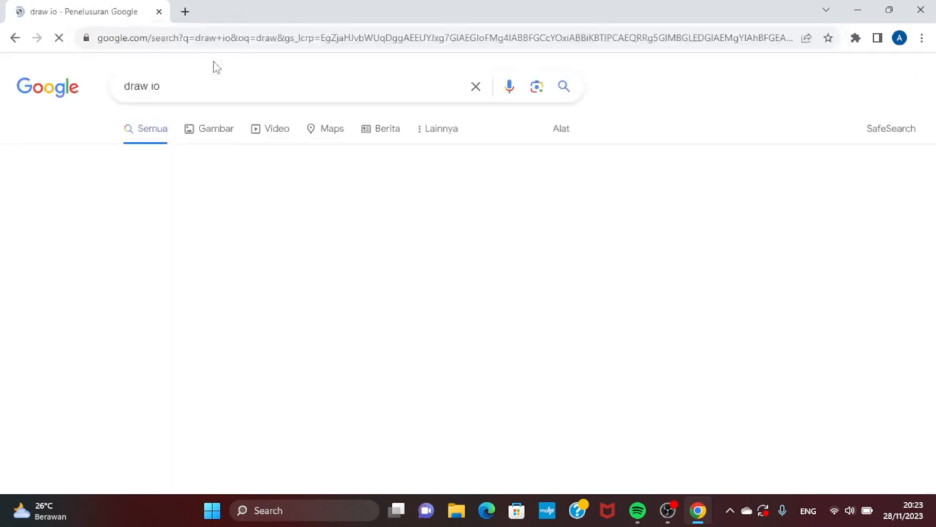
left_click(163, 218)
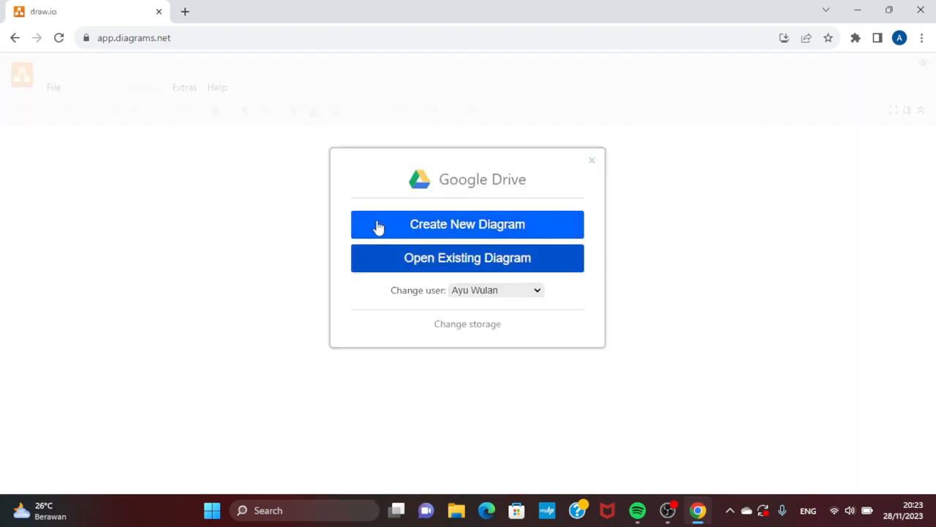
Step: Create a new blank diagram with the default name in the Google Drive root folder
left_click(379, 228)
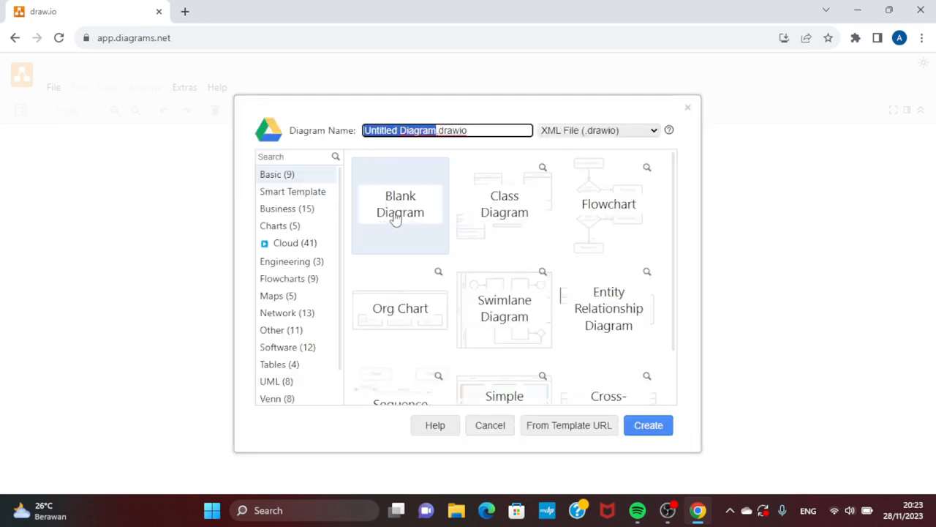
left_click(393, 223)
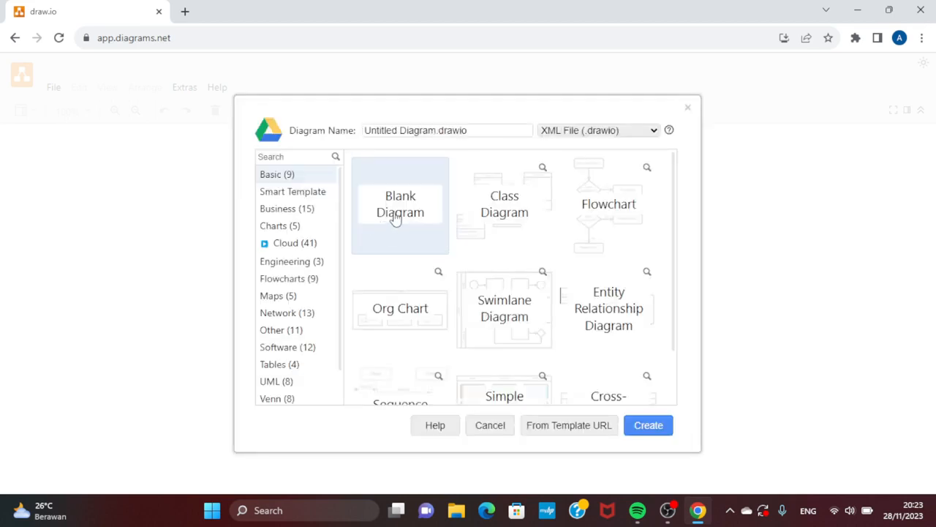
left_click(649, 427)
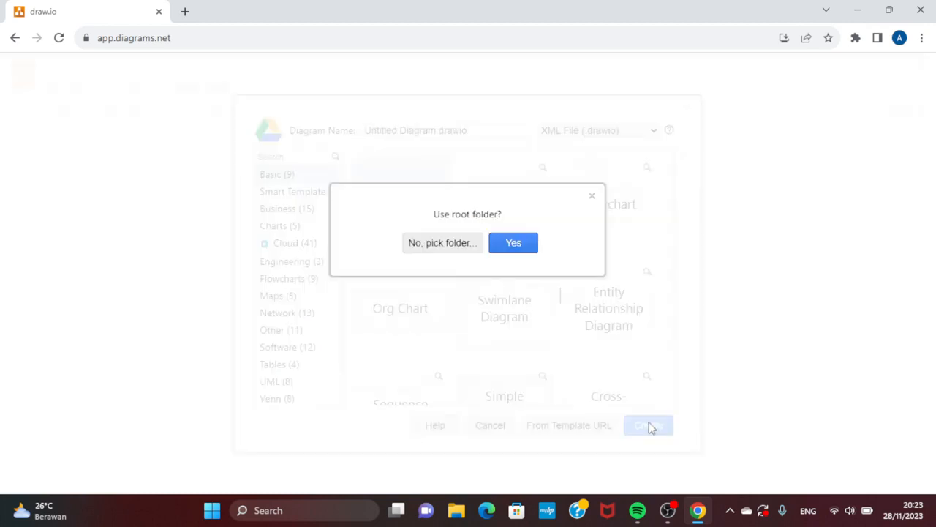
left_click(515, 243)
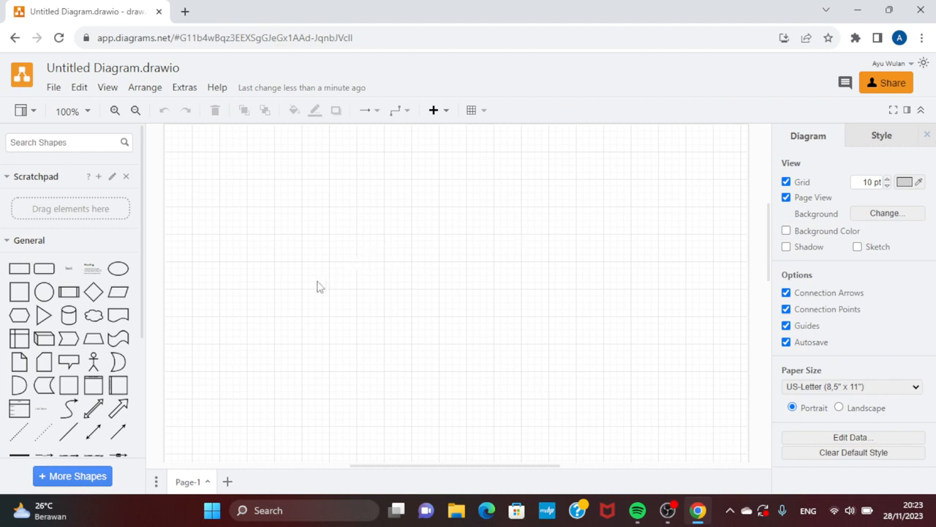
Step: Collapse the General shapes and expand the Entity Relation shape library
left_click(8, 242)
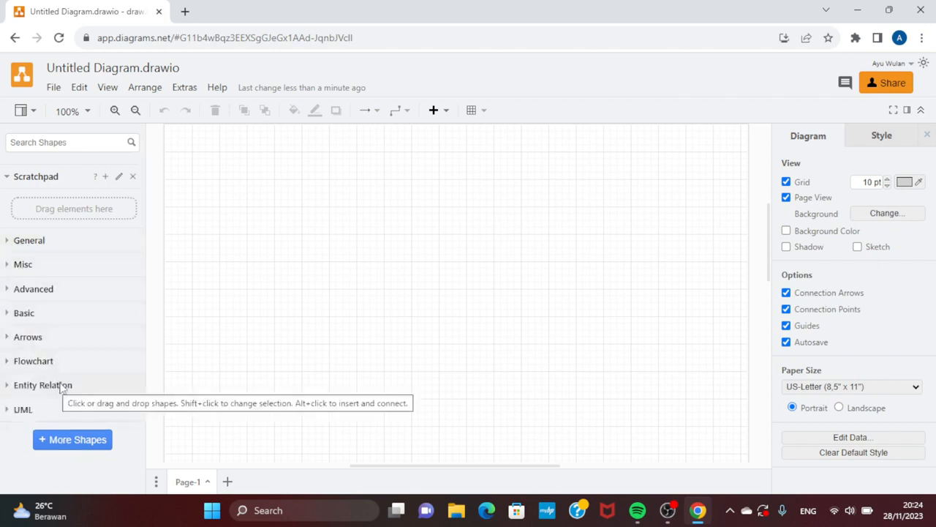
left_click(62, 387)
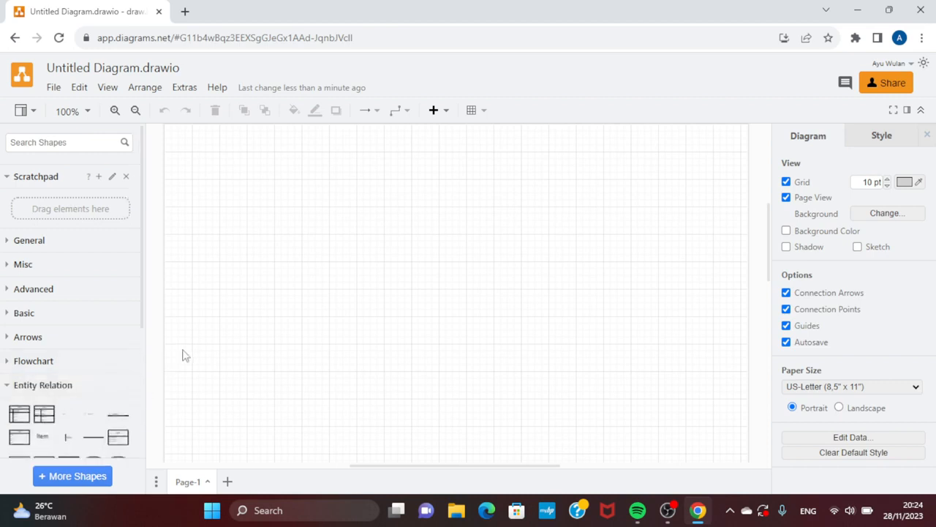
scroll(119, 351, "down", 2)
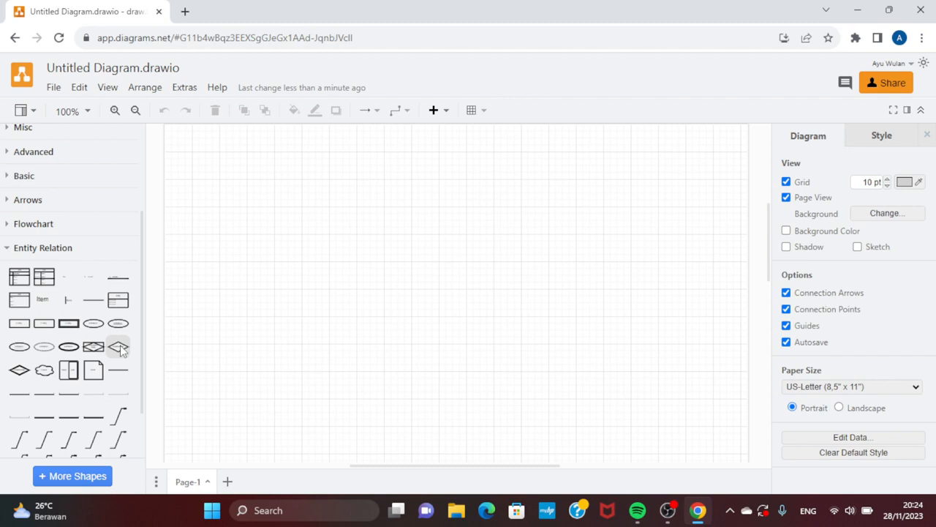
mouse_move(94, 304)
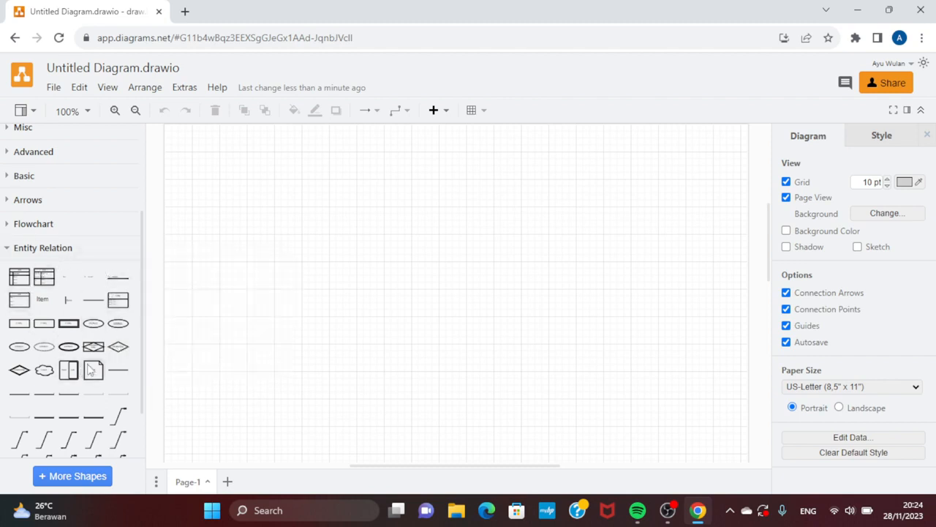
mouse_move(64, 300)
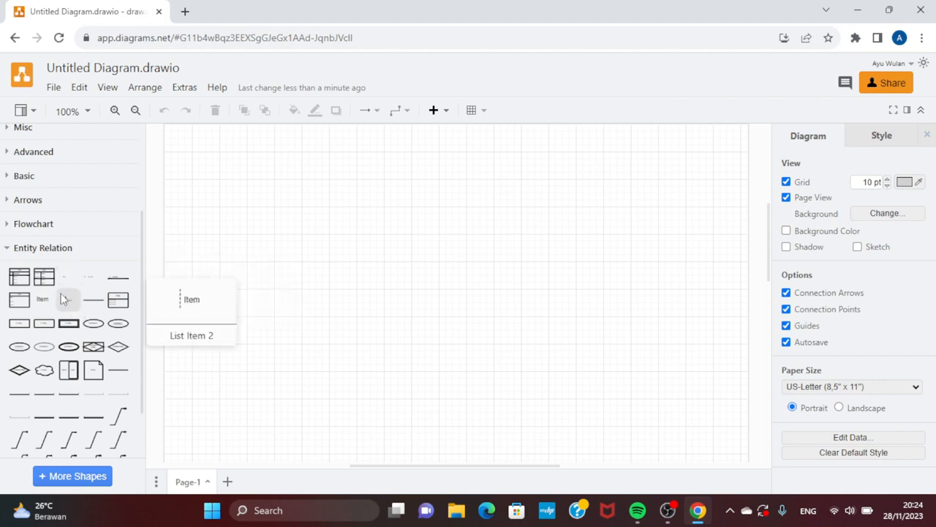
mouse_move(22, 284)
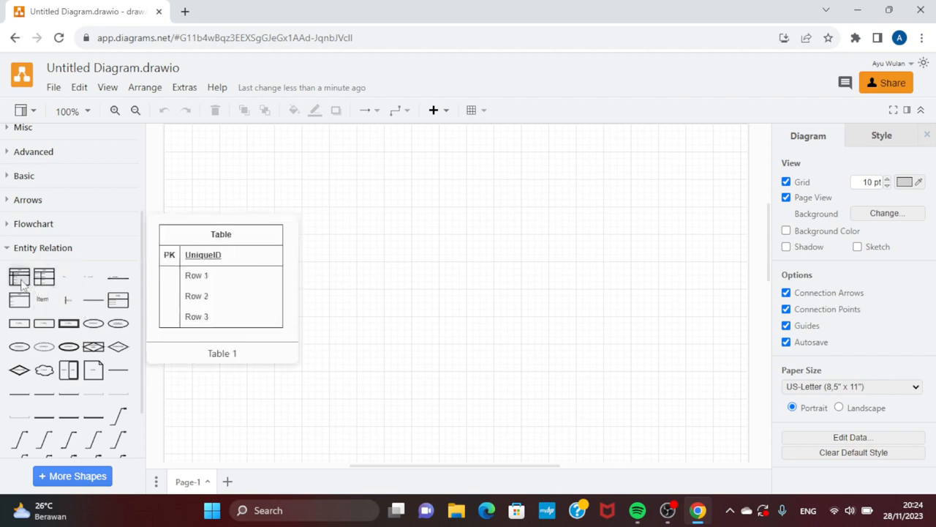
left_click_drag(22, 284, 248, 181)
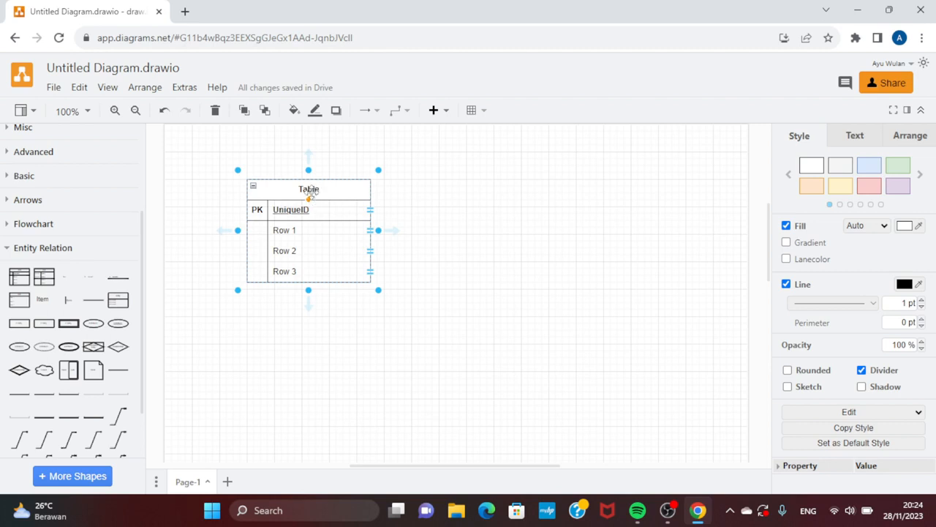
key("Delete")
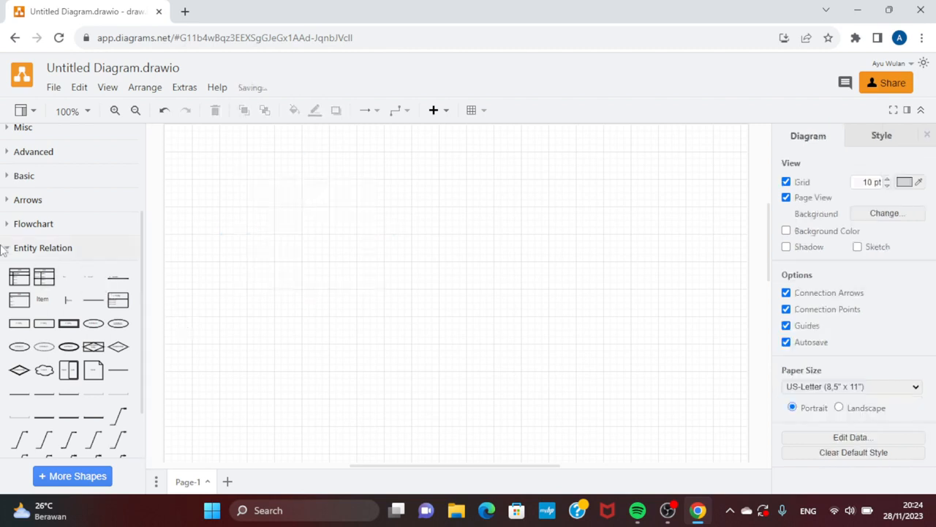
Step: Place a Table 1 entity shape in the upper-left part of the page and title it "Buku"
mouse_move(14, 283)
left_click_drag(15, 284, 245, 202)
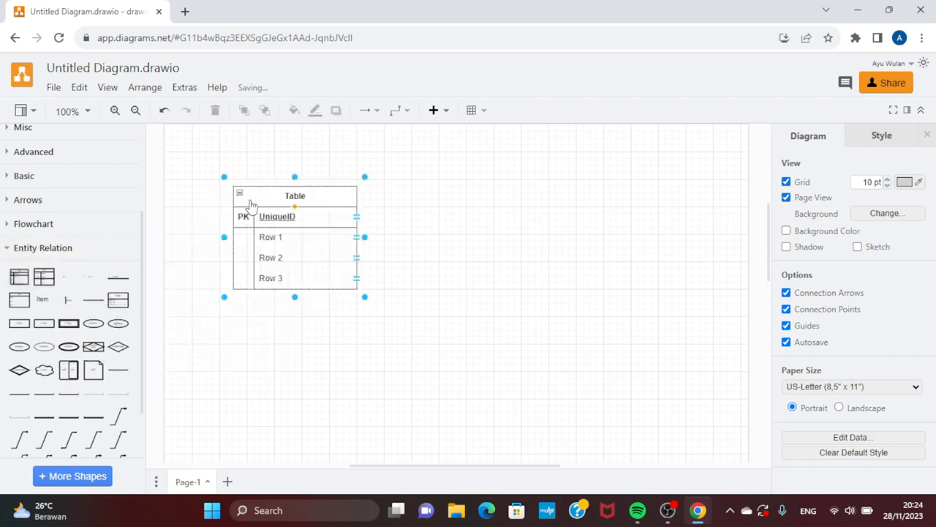
double_click(306, 195)
key("Escape")
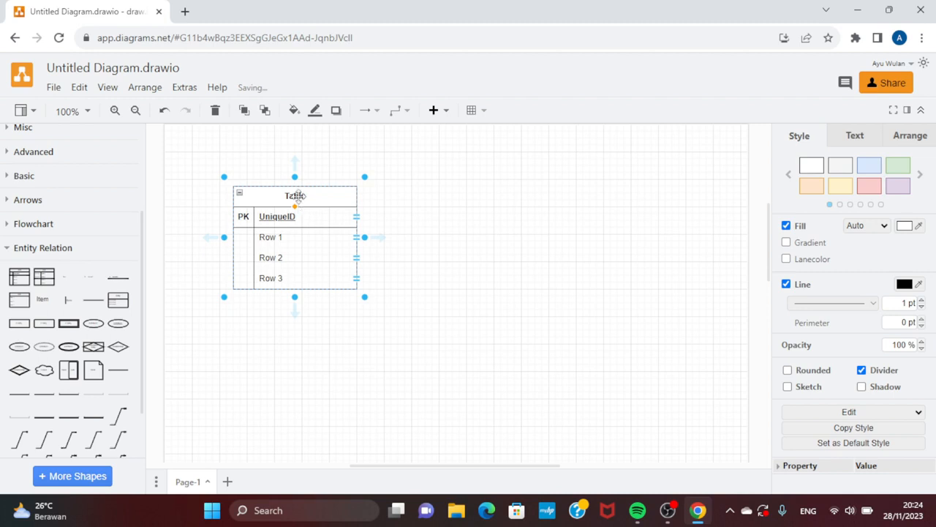
double_click(298, 195)
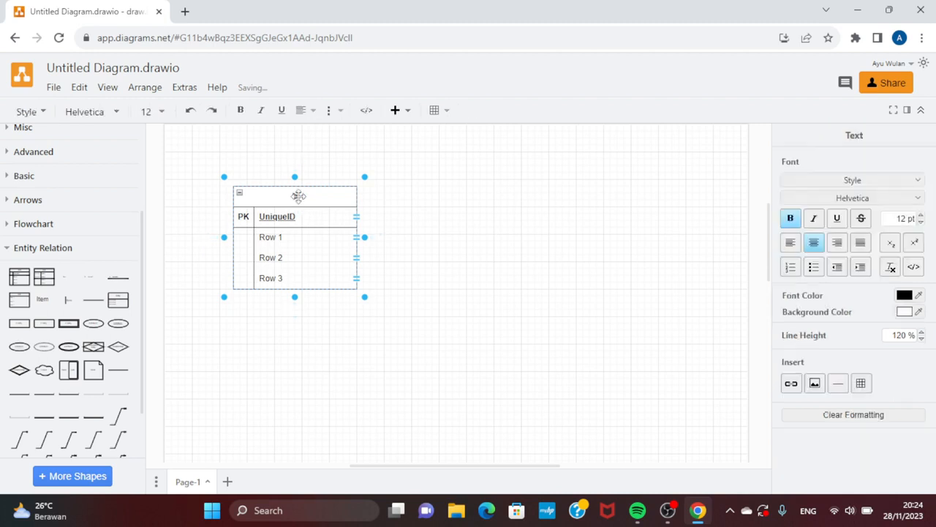
type("buku")
key("BackSpace")
key("BackSpace")
key("BackSpace")
key("BackSpace")
type("Buku")
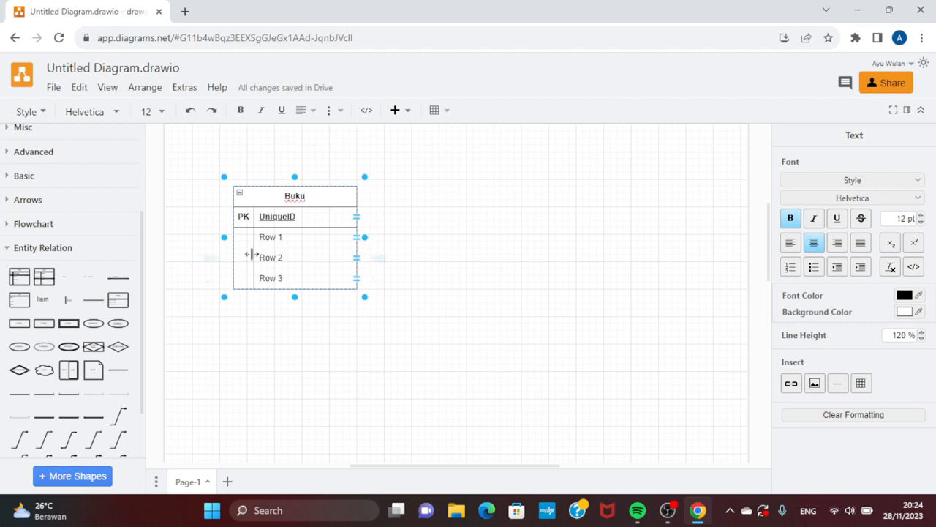
left_click(292, 222)
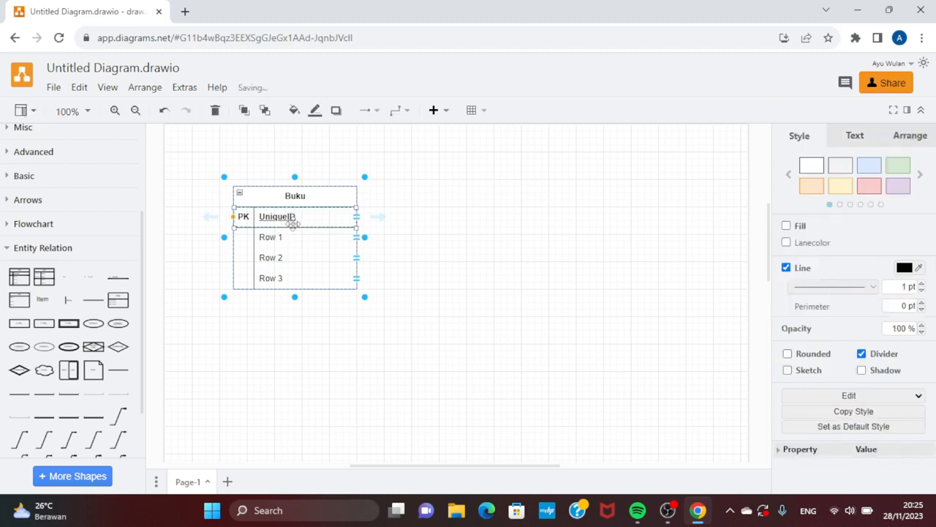
type("id")
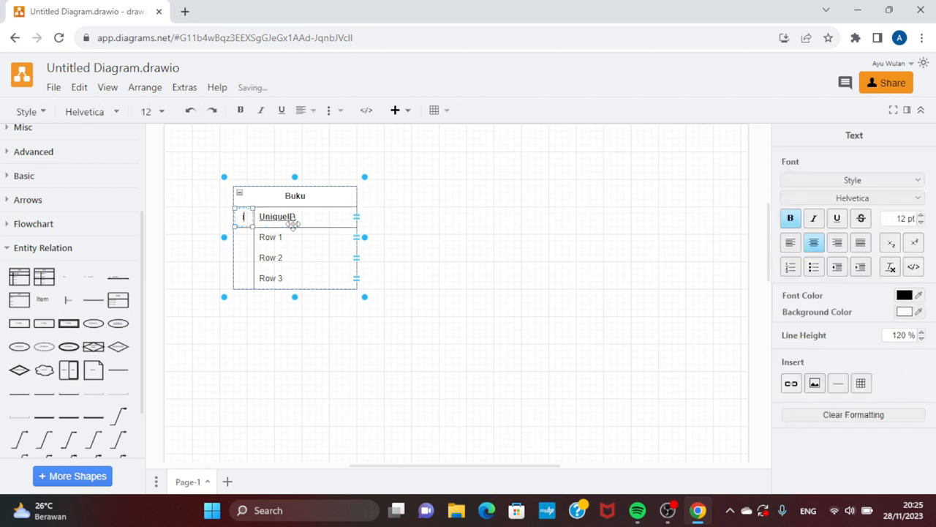
key("BackSpace")
key("BackSpace")
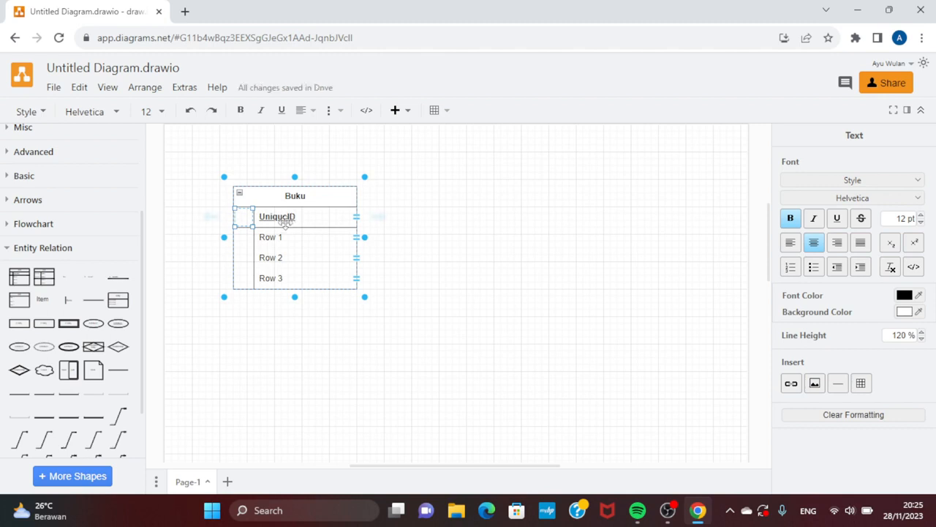
type("PK")
Step: Rename the primary key attribute of the Buku table to "id.buku"
left_click(289, 222)
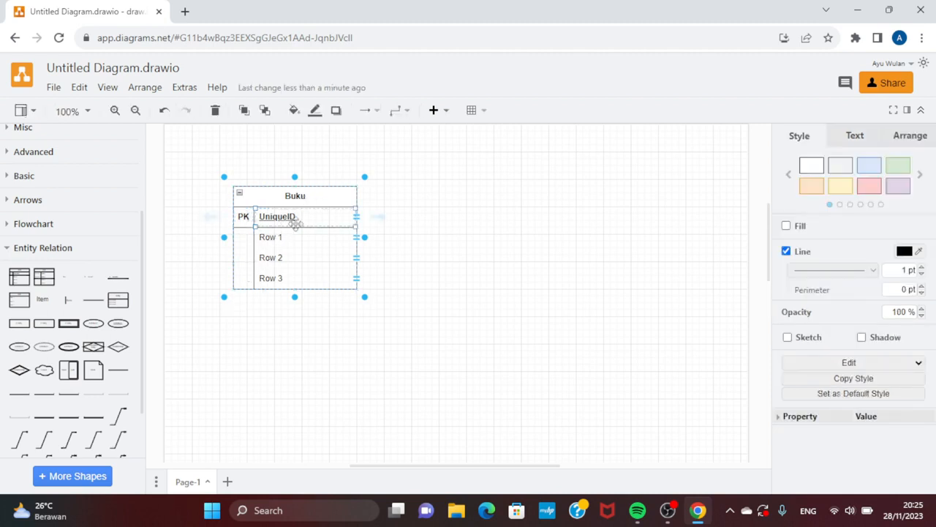
type("I")
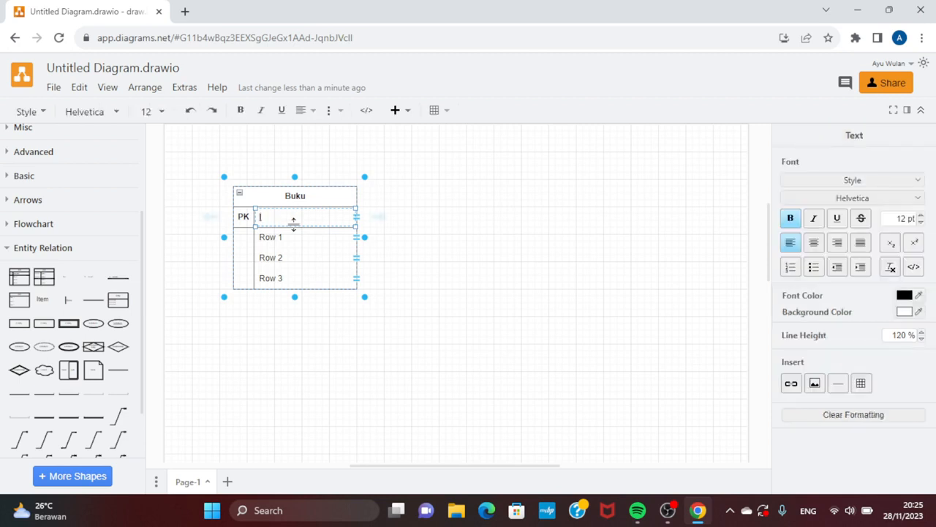
type("D.BUKU")
key("BackSpace")
key("BackSpace")
key("BackSpace")
key("BackSpace")
key("BackSpace")
key("BackSpace")
key("BackSpace")
type("id.buku")
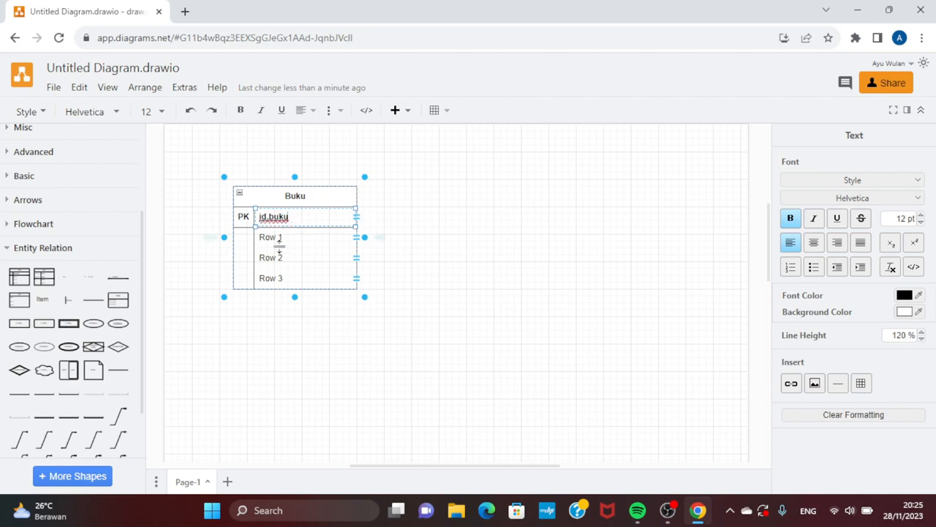
Step: Rename the Buku table's first row below the primary key to "judul"
left_click(279, 242)
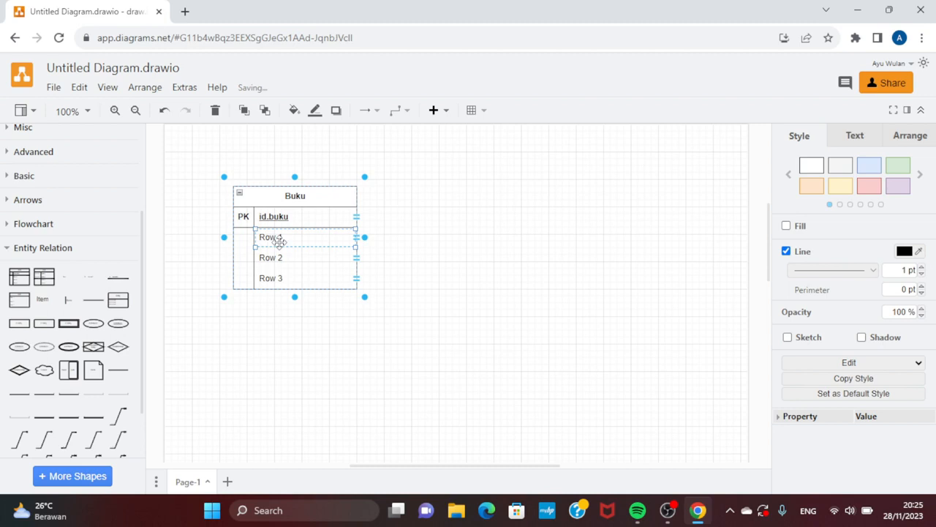
type("jud")
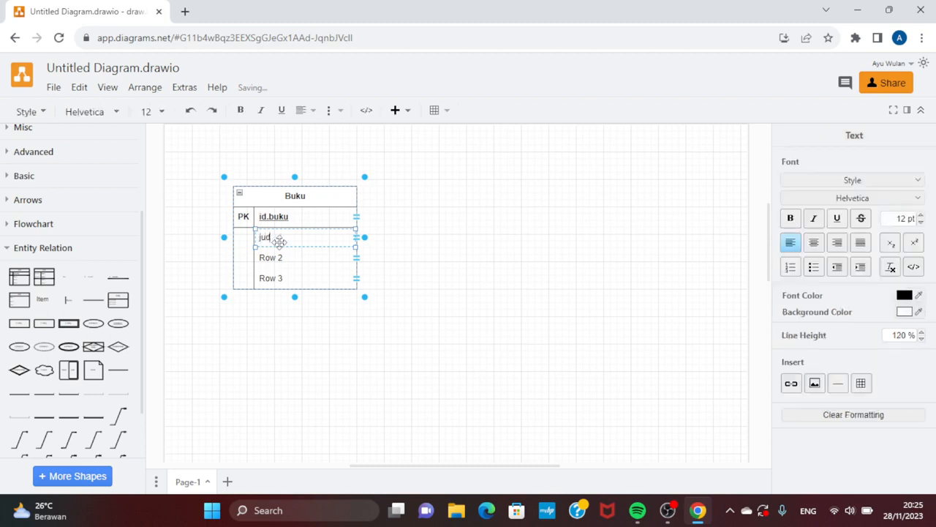
type("ul")
key("Escape")
Step: Rename the second attribute row of the Buku table to "penarang"
left_click(277, 262)
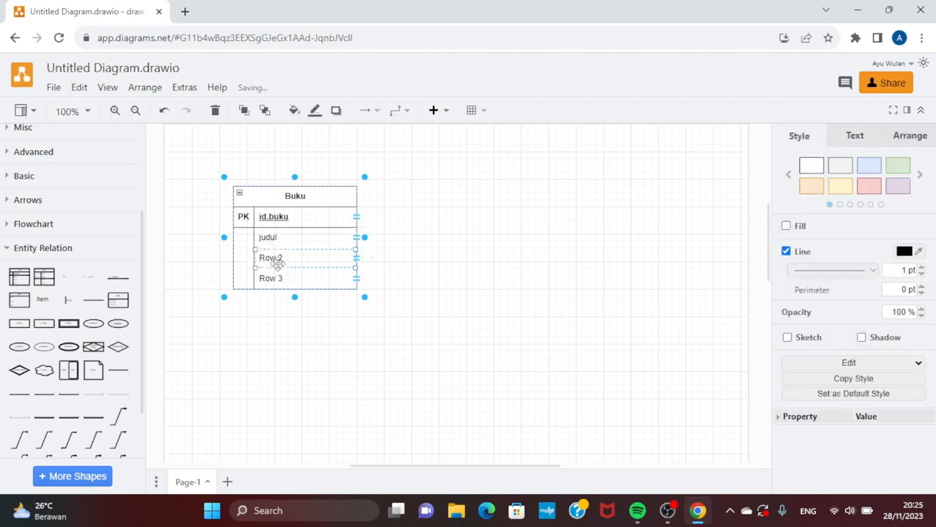
type("pera")
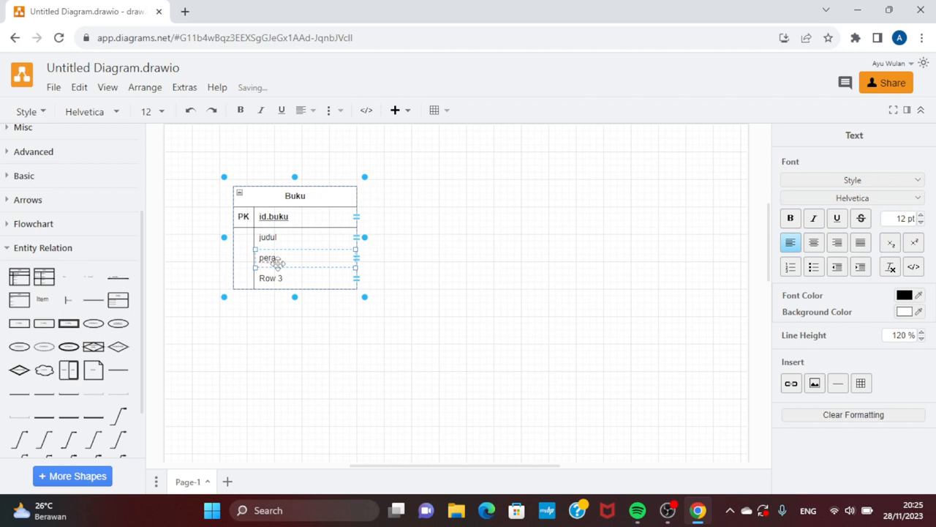
key("BackSpace")
key("BackSpace")
type("ngarang")
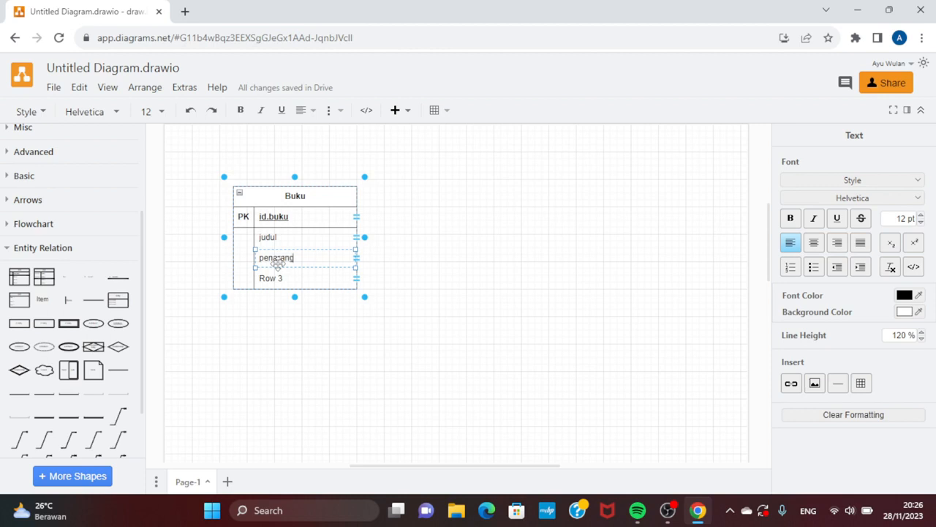
Step: Rename the last attribute row of the Buku table to "penerbit" and deselect the table
left_click(279, 278)
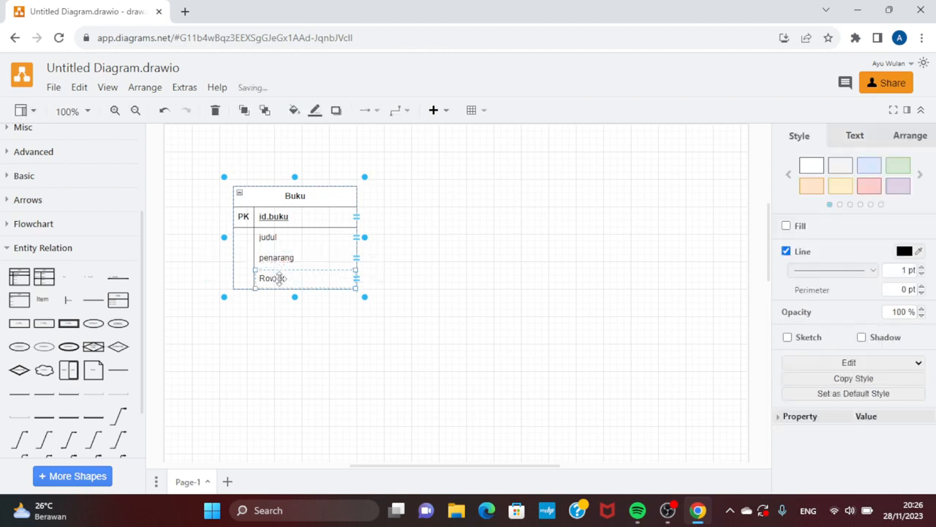
type("pener")
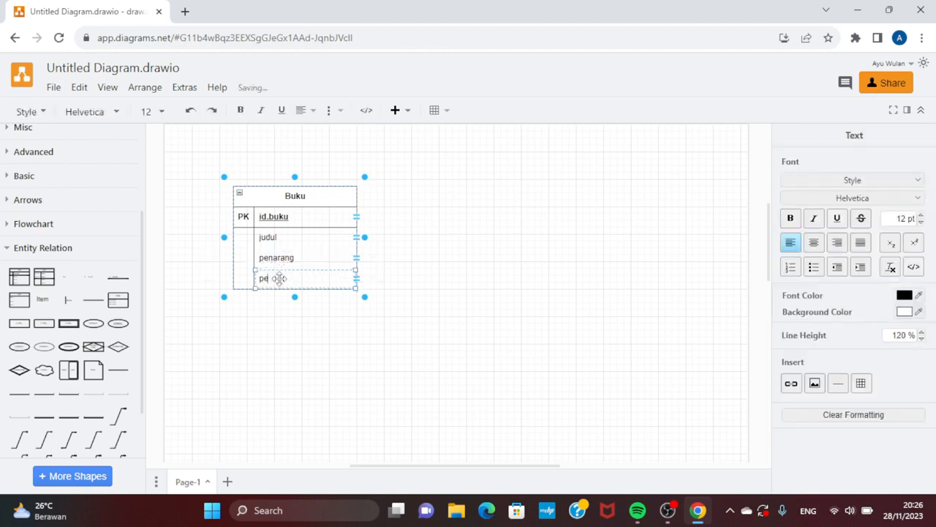
type("bit")
key("Escape")
left_click(299, 330)
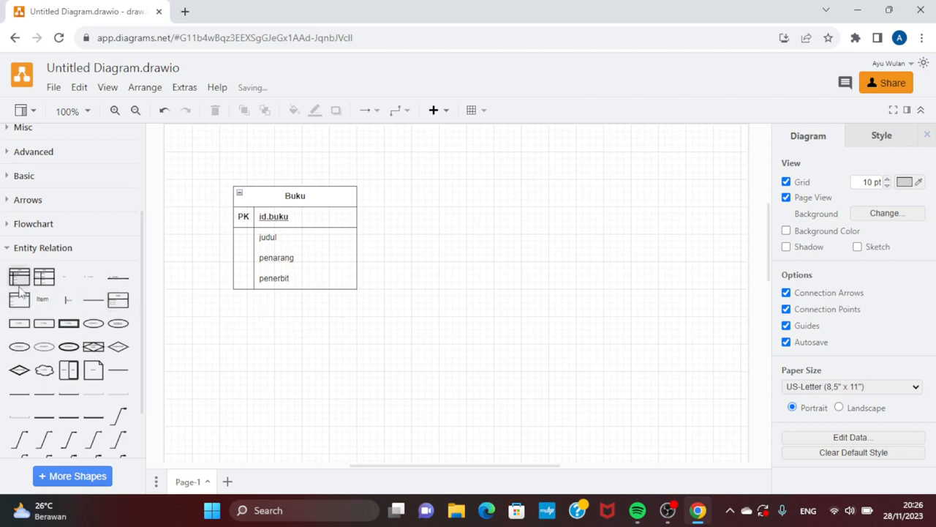
Step: Add another entity table with a primary key row beside the Buku table and title it "Anggota"
left_click_drag(19, 278, 491, 196)
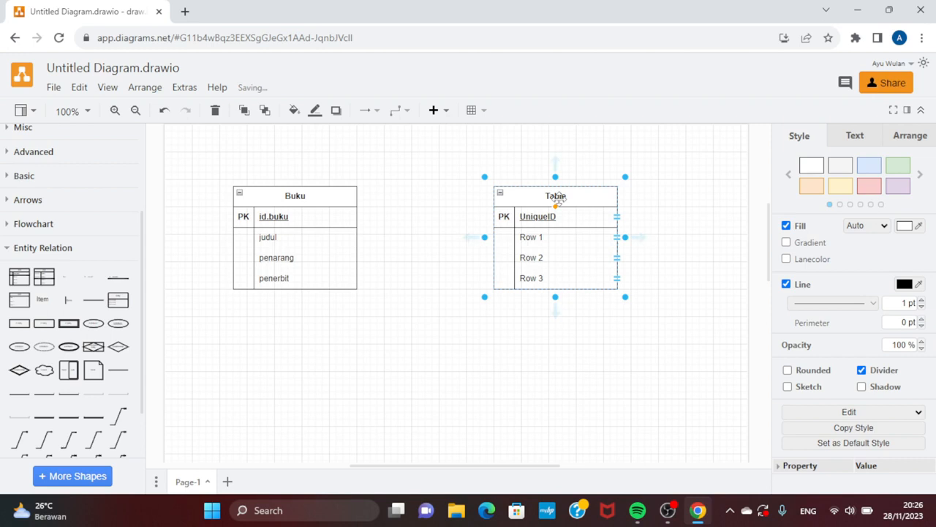
double_click(557, 197)
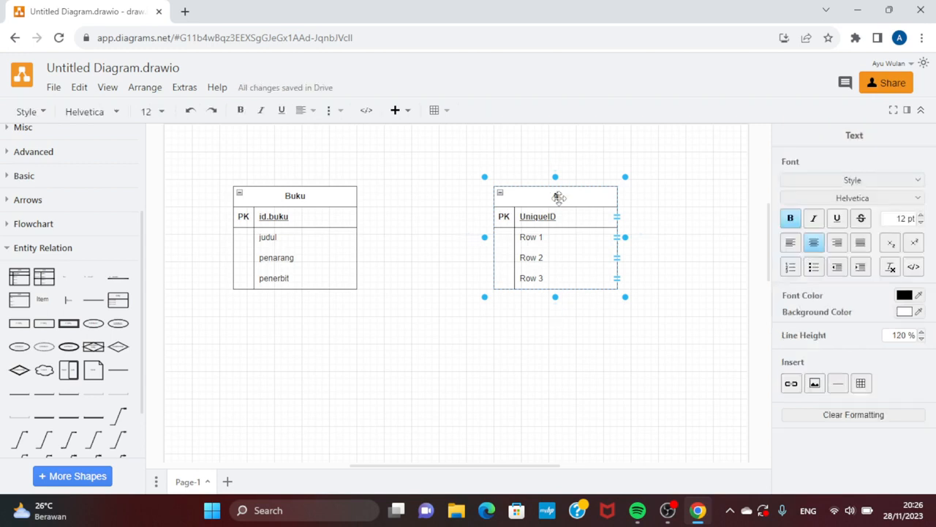
type("Anggota")
Step: Rename the primary key attribute of the Anggota table to "id.anggota"
left_click(547, 224)
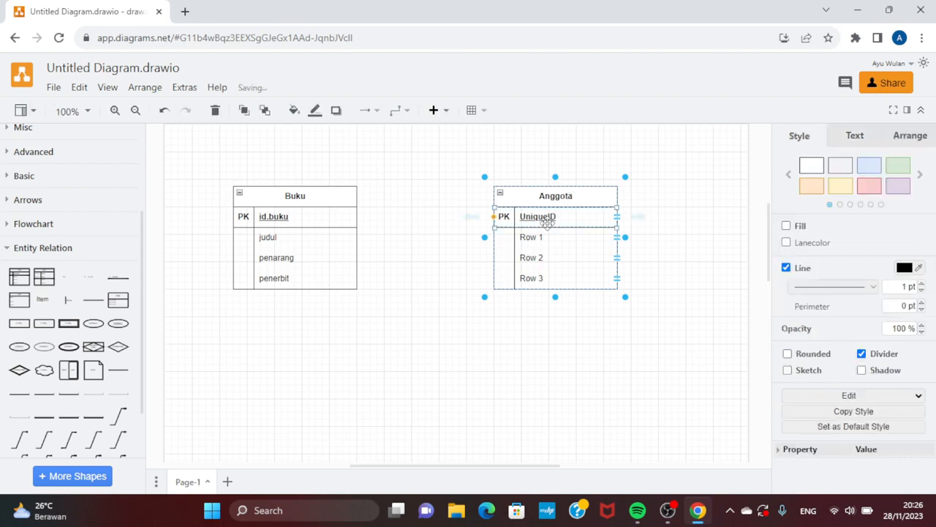
left_click(556, 219)
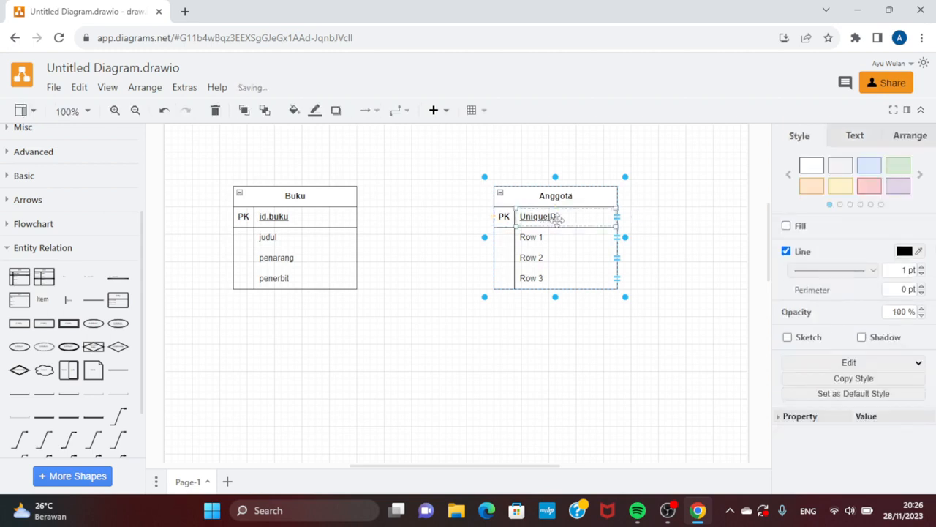
type("id.anggota")
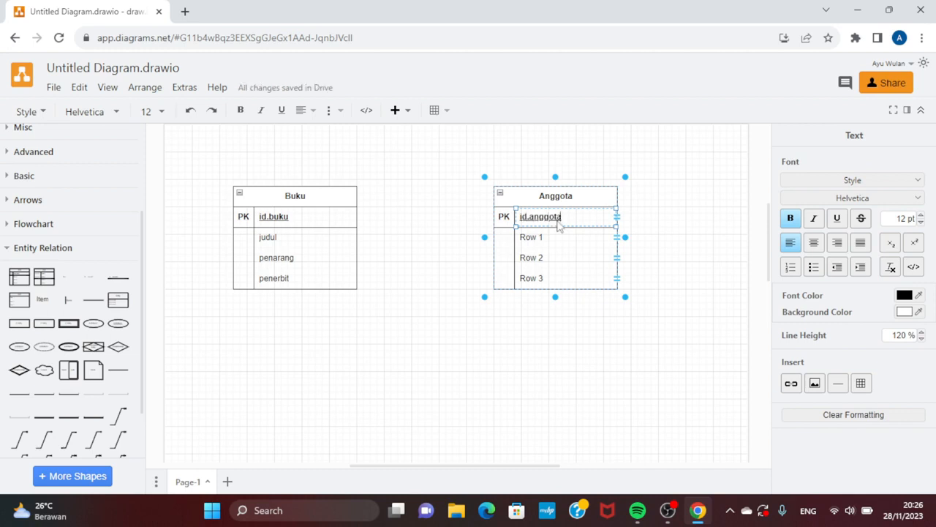
Step: Rename the Anggota table's first two attribute rows below the primary key to "nama" and "alamat"
left_click(539, 240)
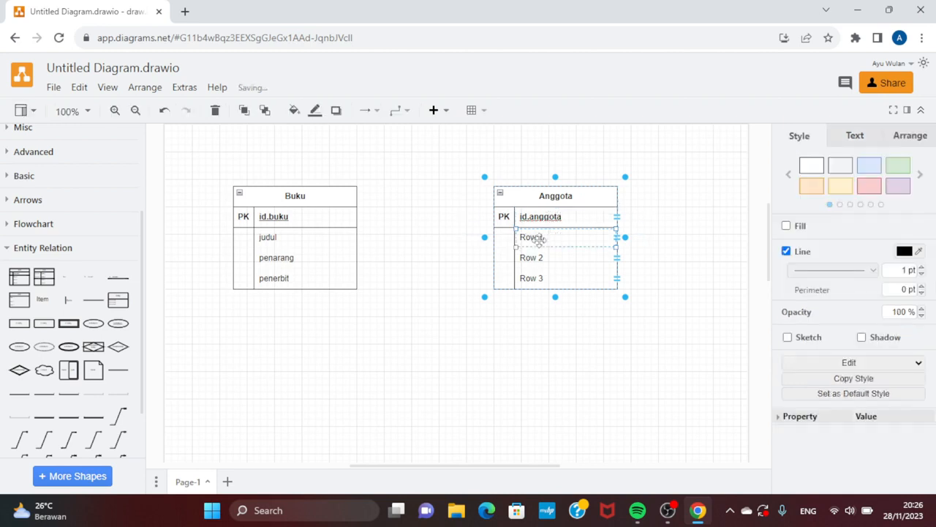
double_click(539, 240)
type("nama")
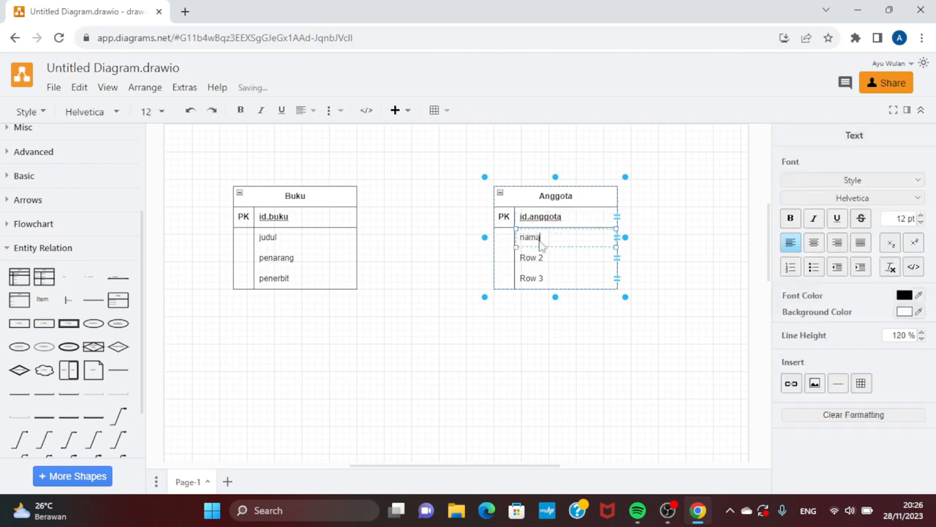
left_click(537, 259)
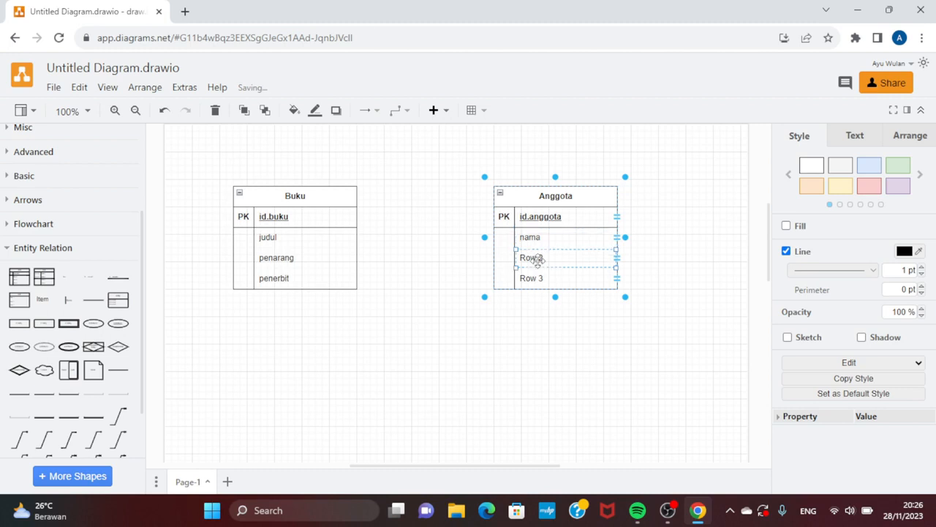
double_click(538, 260)
type("alamat")
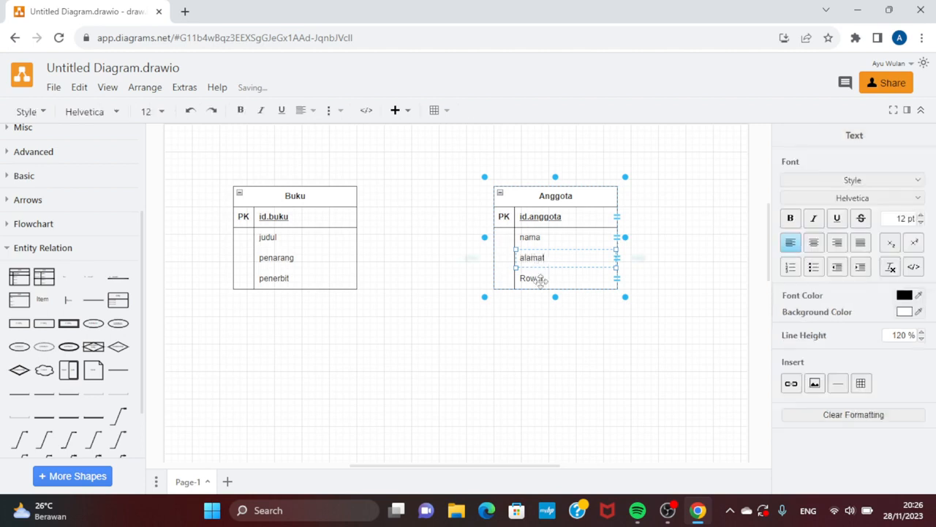
Step: Rename the last attribute row of the Anggota table to "no_telepon" and deselect the table
left_click(540, 278)
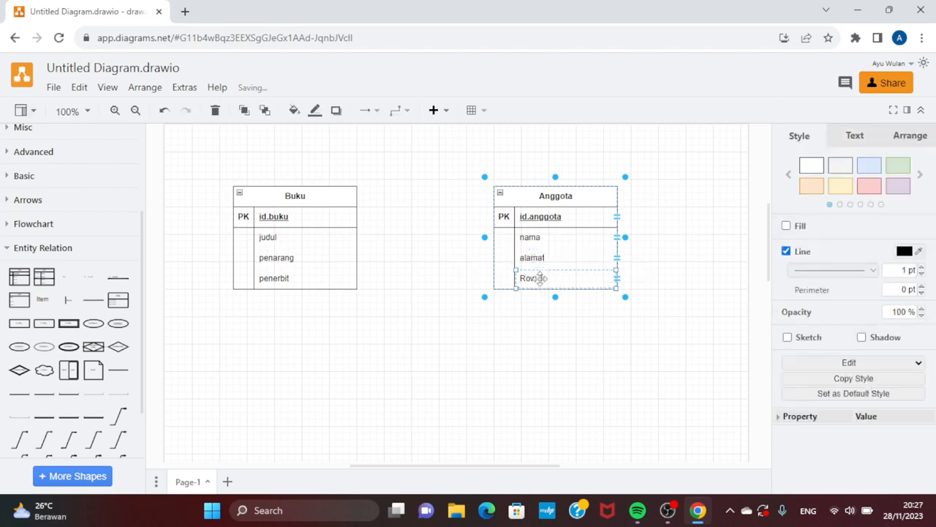
double_click(540, 278)
type("no")
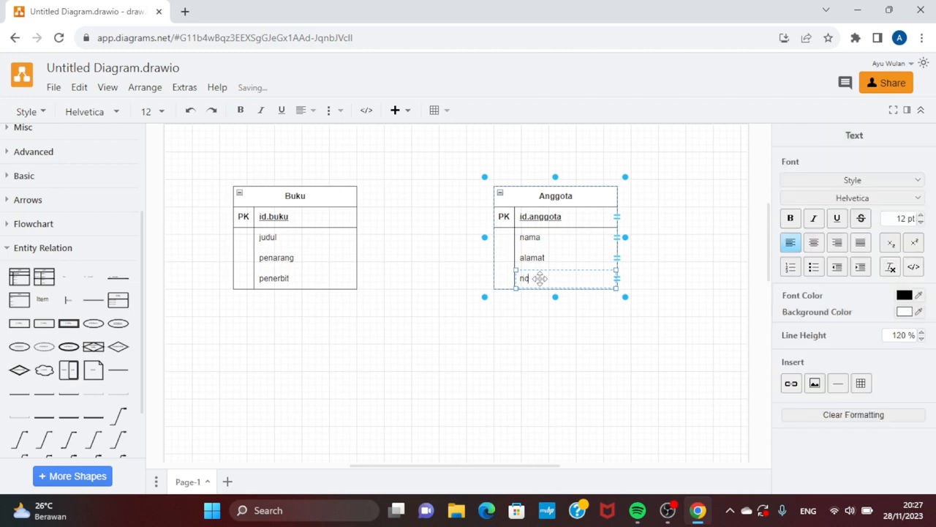
type("_telepon")
left_click(453, 357)
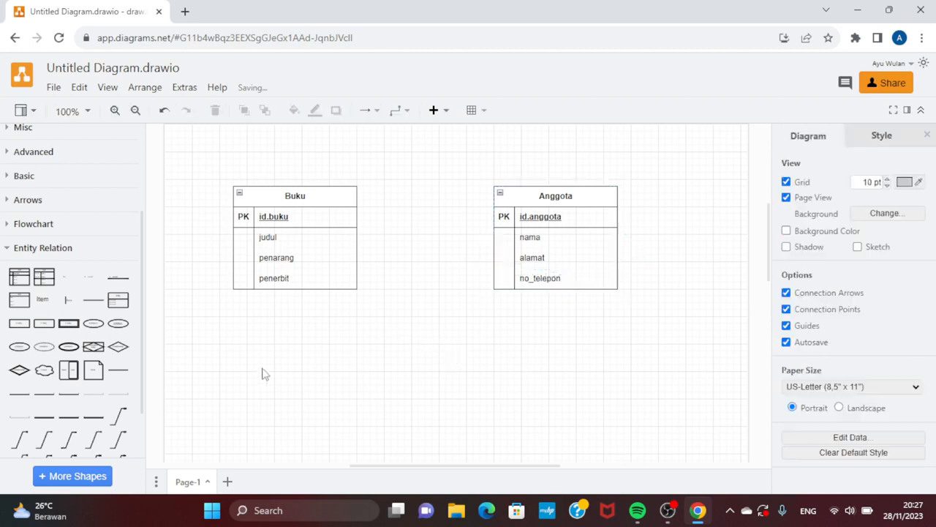
Step: Add two more entity tables with primary key rows, one below Buku and one below Anggota
left_click_drag(24, 281, 236, 354)
left_click_drag(17, 280, 501, 357)
scroll(500, 344, "down", 2)
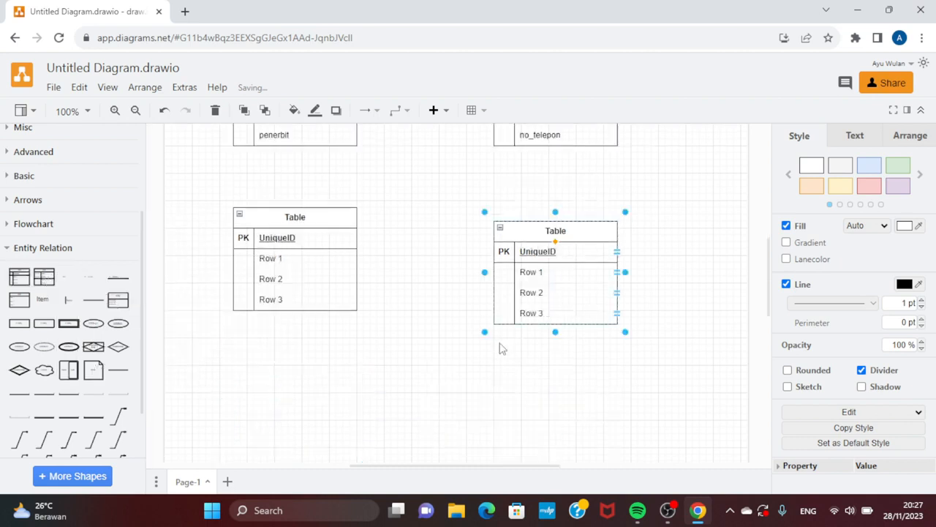
Step: Title the new table below Anggota "Pegawai"
scroll(498, 322, "up", 1)
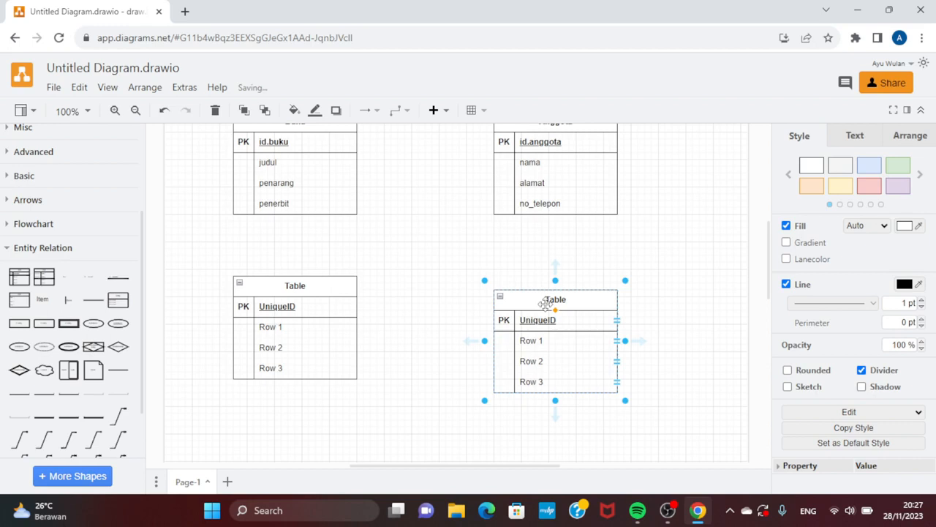
type("Pegawai")
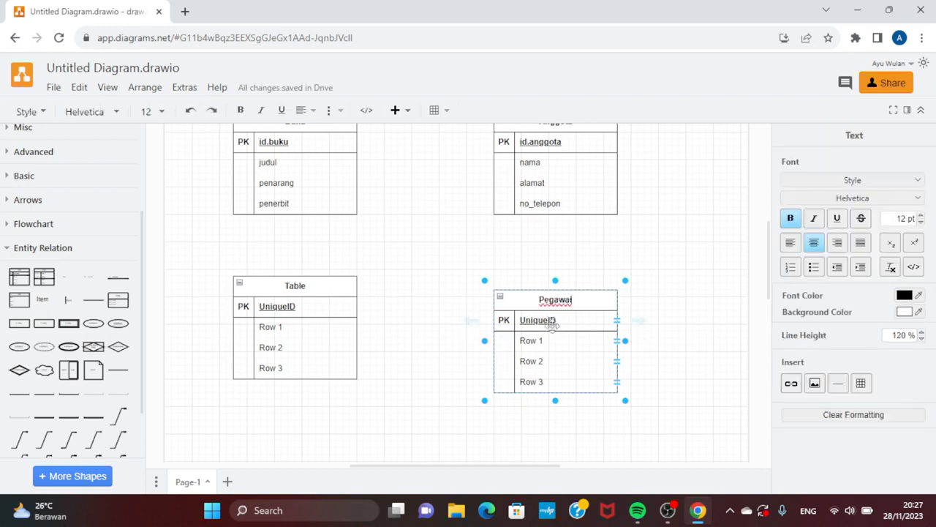
left_click(551, 326)
left_click(551, 325)
left_click(551, 325)
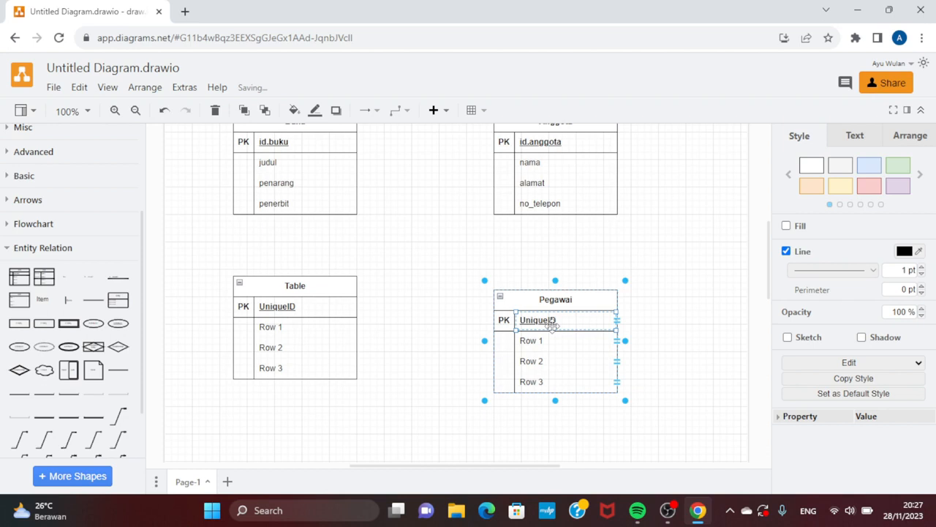
type("nam")
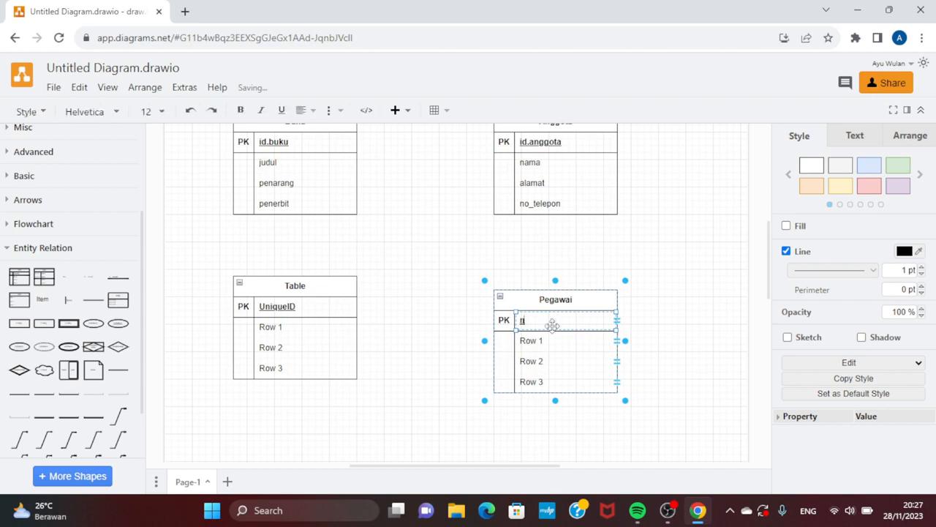
type("a")
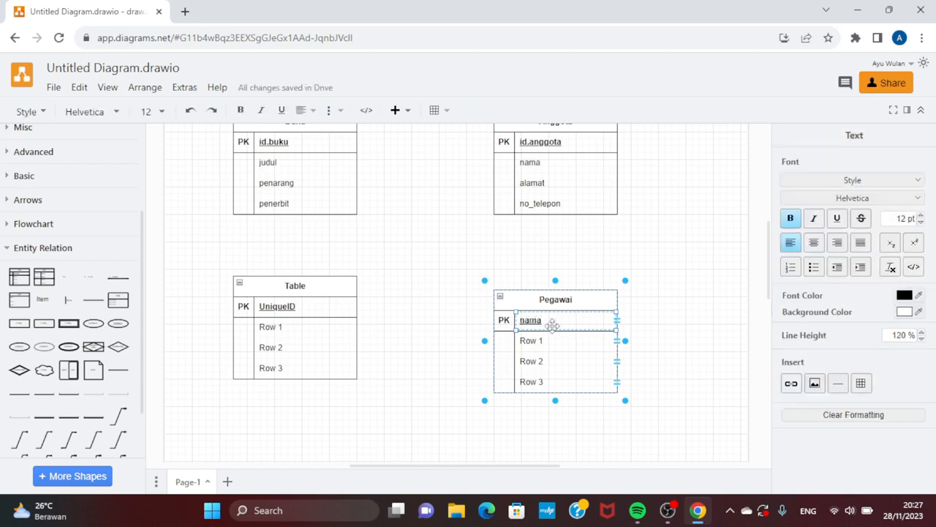
left_click(550, 342)
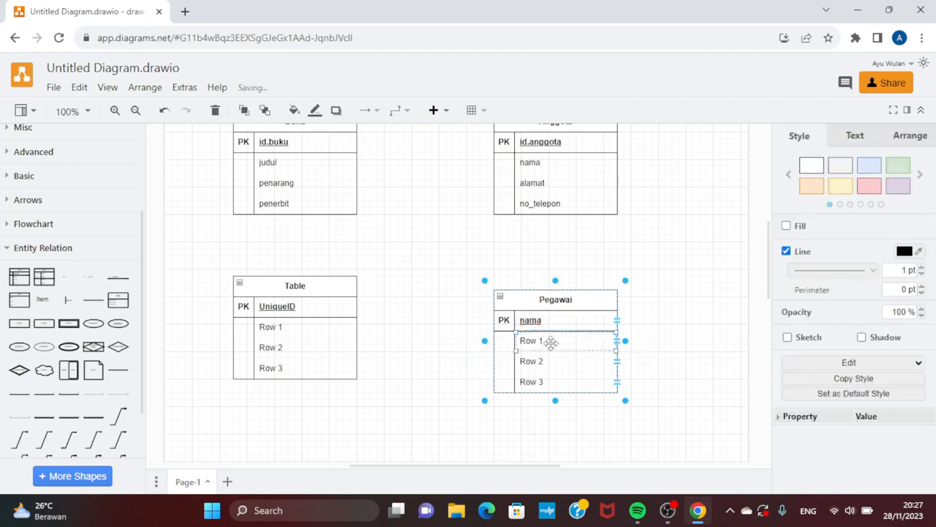
Step: Set the primary key attribute of the Pegawai table to "id.pegawai"
left_click(550, 320)
key("Delete")
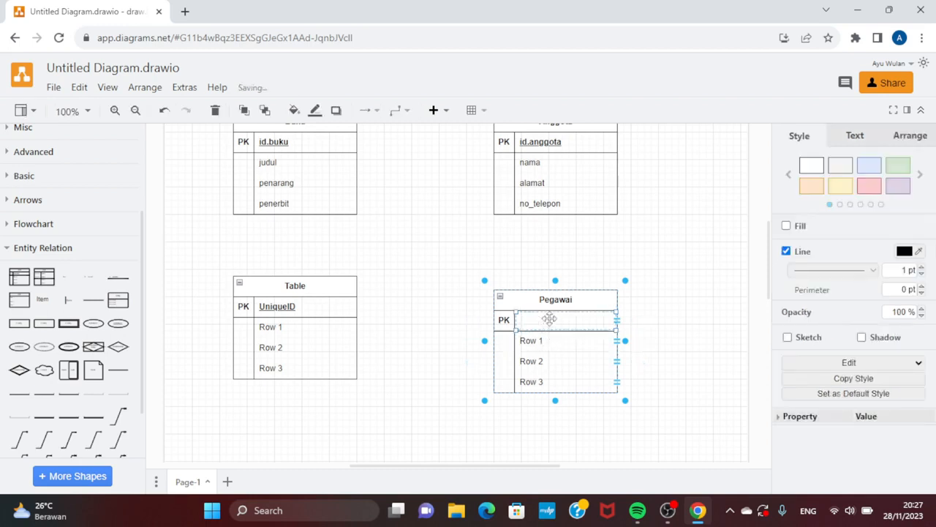
type("id")
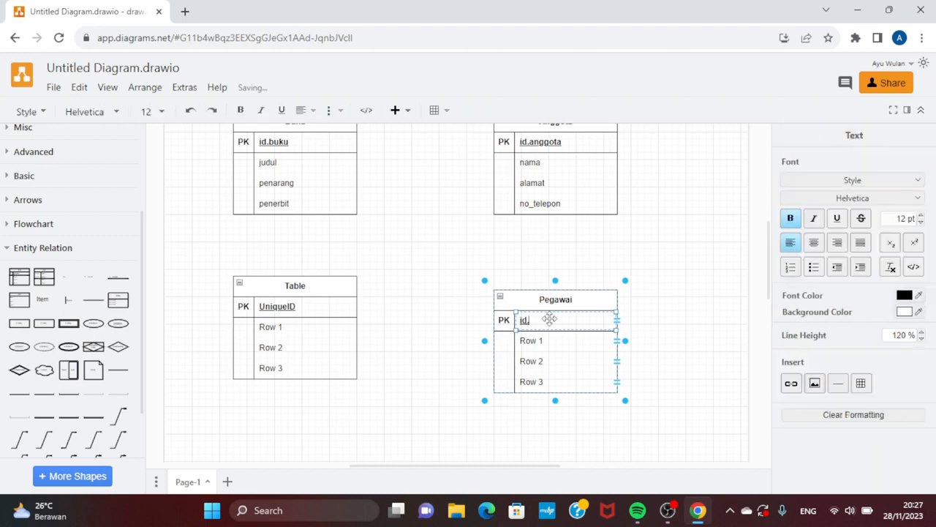
type(".pegawai")
Step: Rename the Pegawai table's first two attribute rows below the primary key to "nama" and "alamat"
left_click(545, 339)
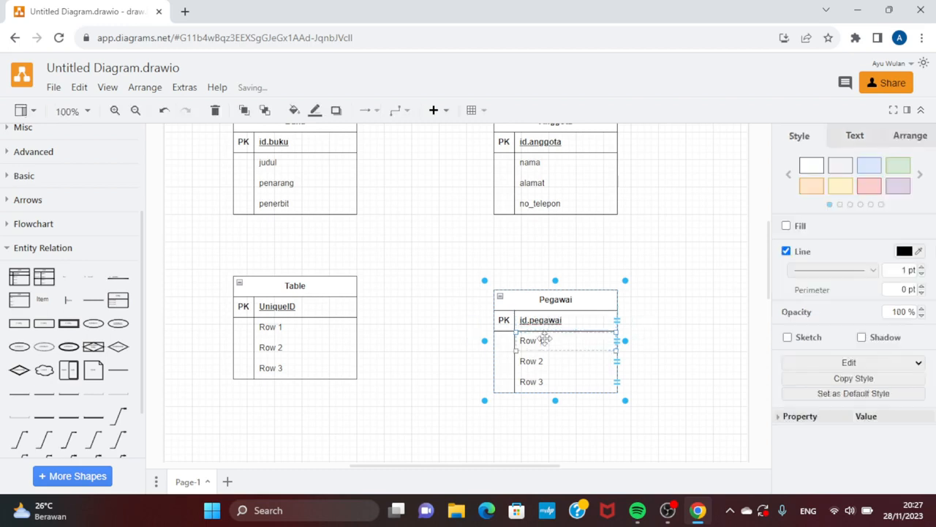
type("nama")
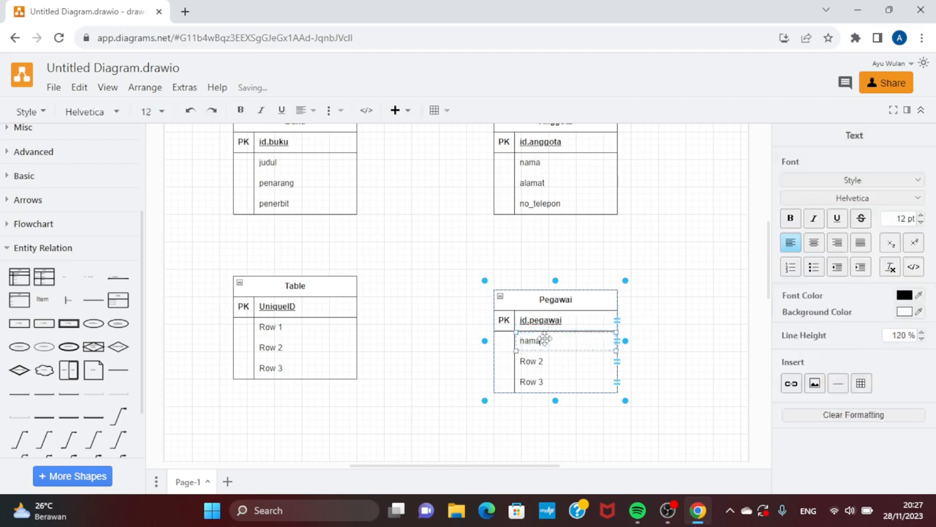
left_click(550, 365)
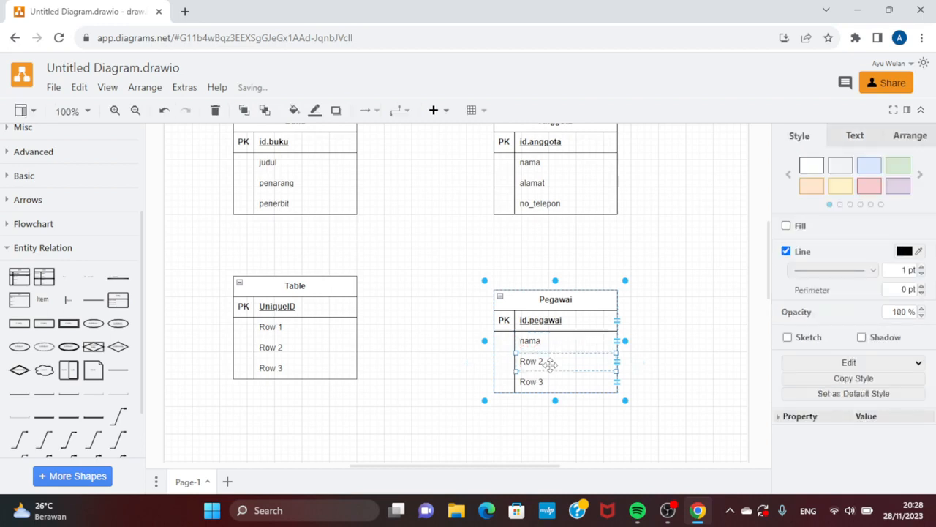
type("alamat")
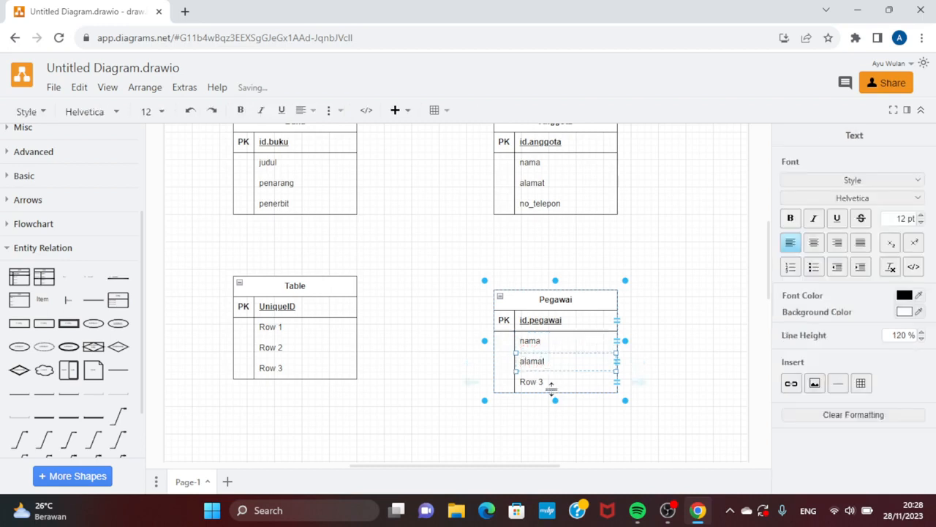
Step: Rename the last attribute row of the Pegawai table to "no_telepon"
left_click(552, 386)
type("no")
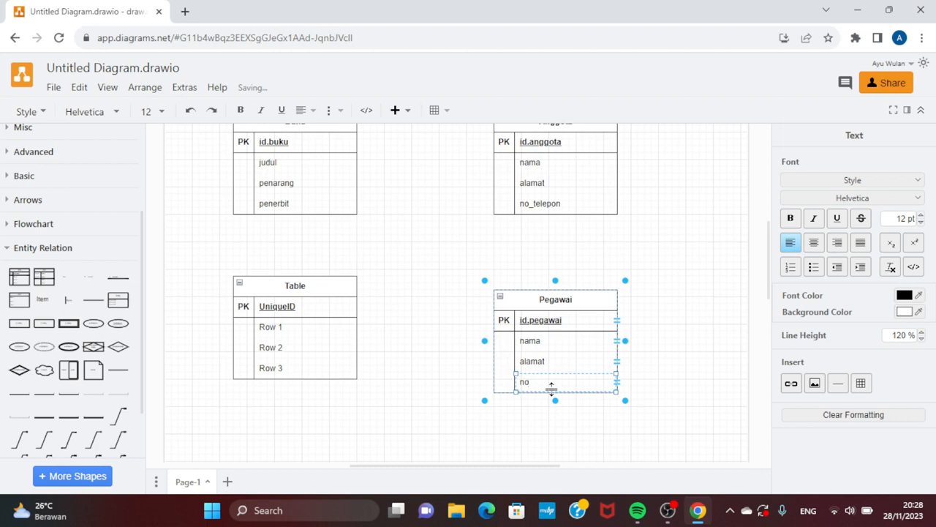
type("_telepon")
Step: Title the new table below Buku "Pinjam"
left_click(295, 287)
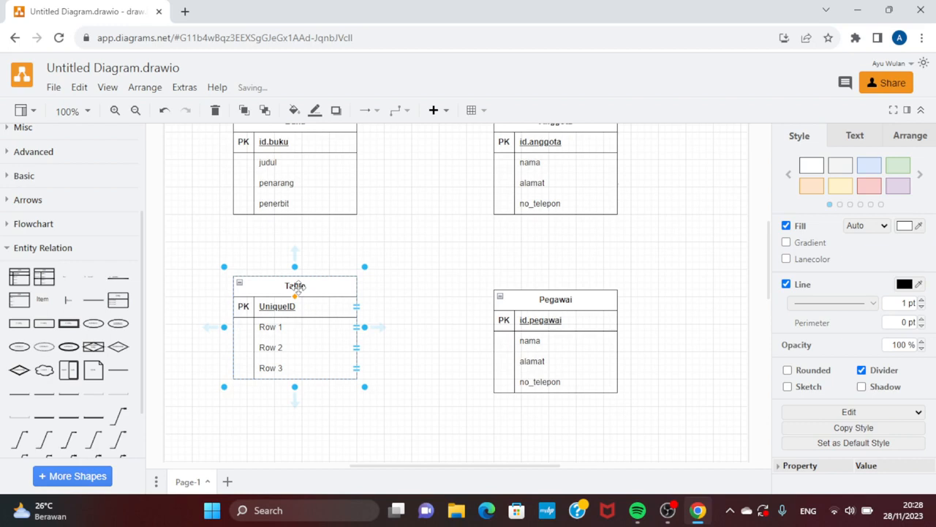
double_click(295, 287)
type("Pinjam")
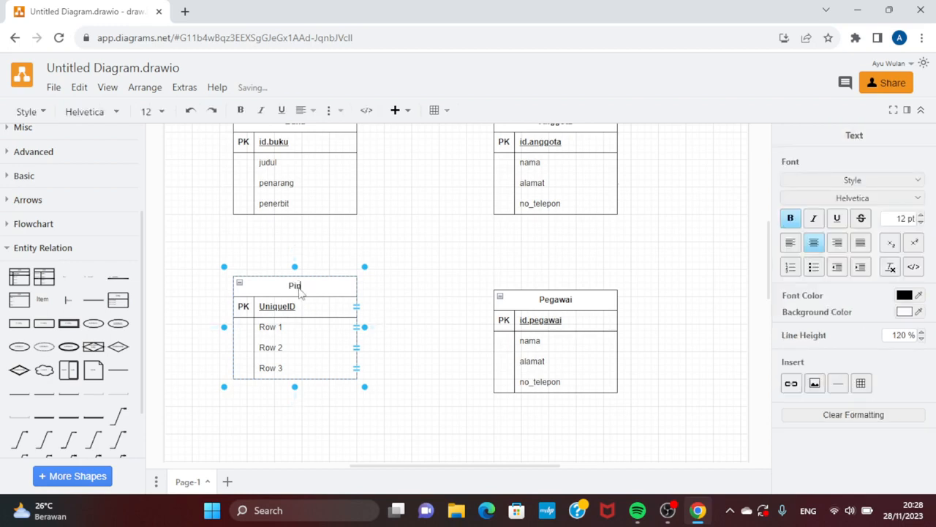
Step: Rename the primary key attribute of the Pinjam table to "id.pijam"
left_click(285, 322)
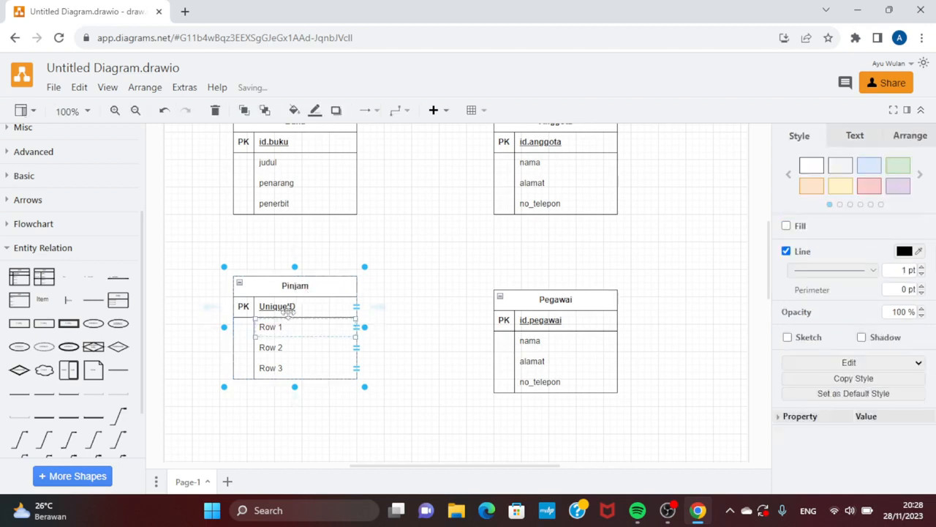
left_click(289, 306)
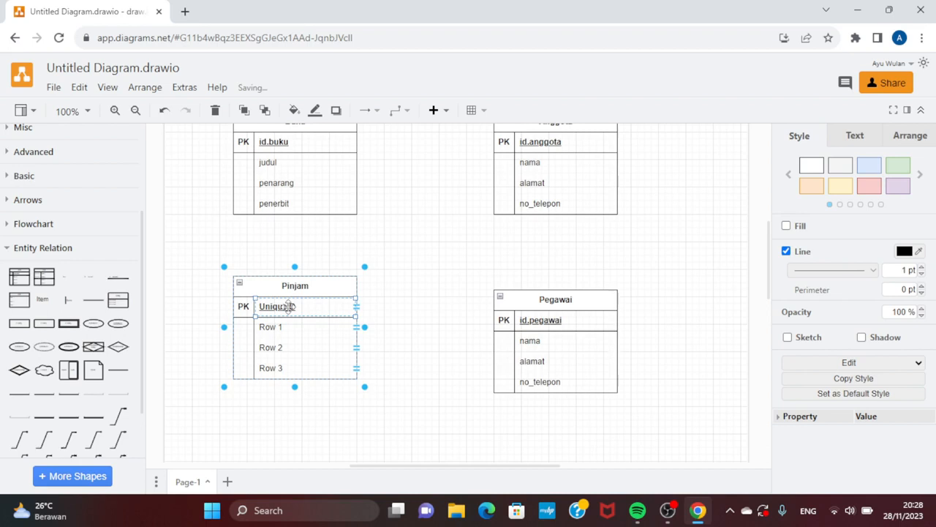
double_click(289, 307)
type("id")
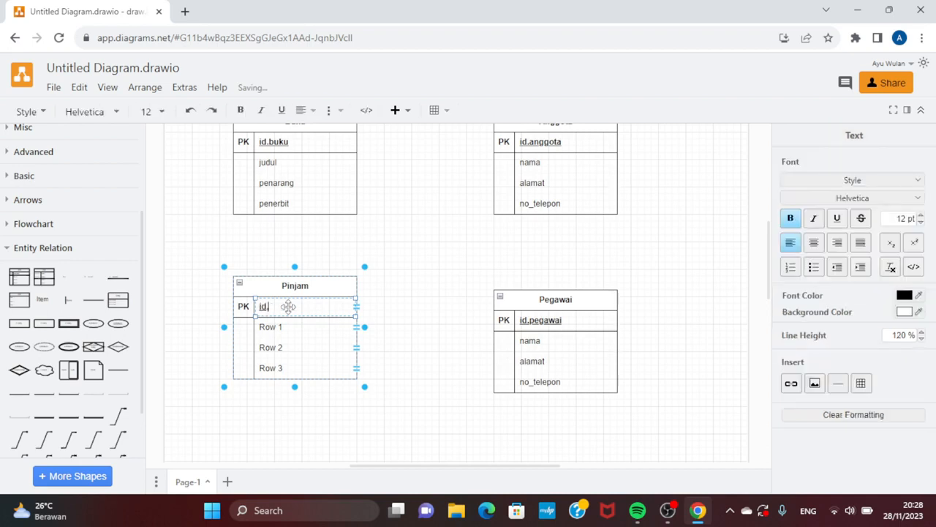
type(".pinjam")
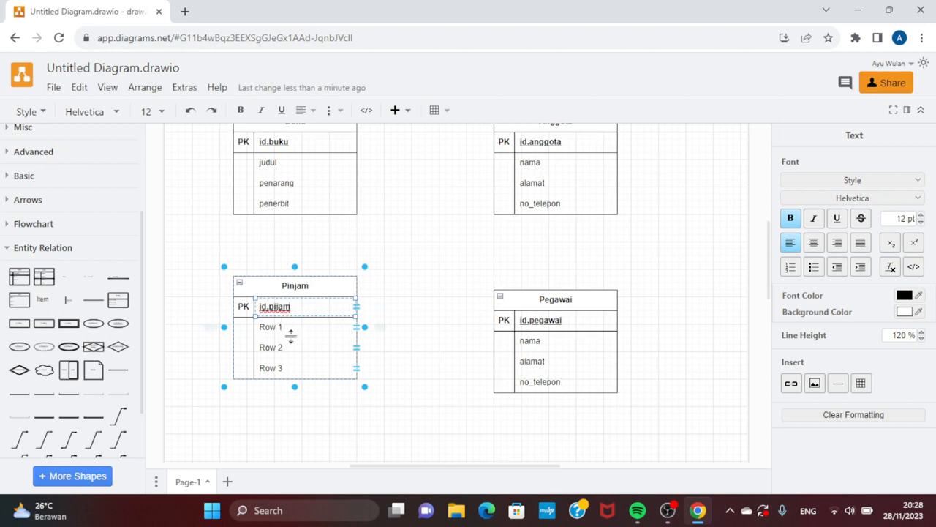
Step: Rename the Pinjam table's first attribute row below the primary key to "id,buku"
left_click(286, 330)
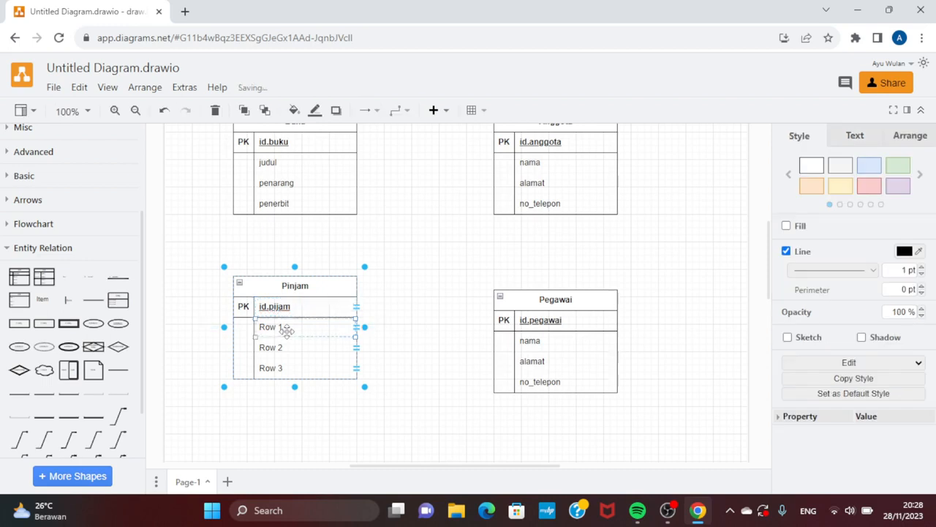
double_click(286, 331)
key("BackSpace")
type("id")
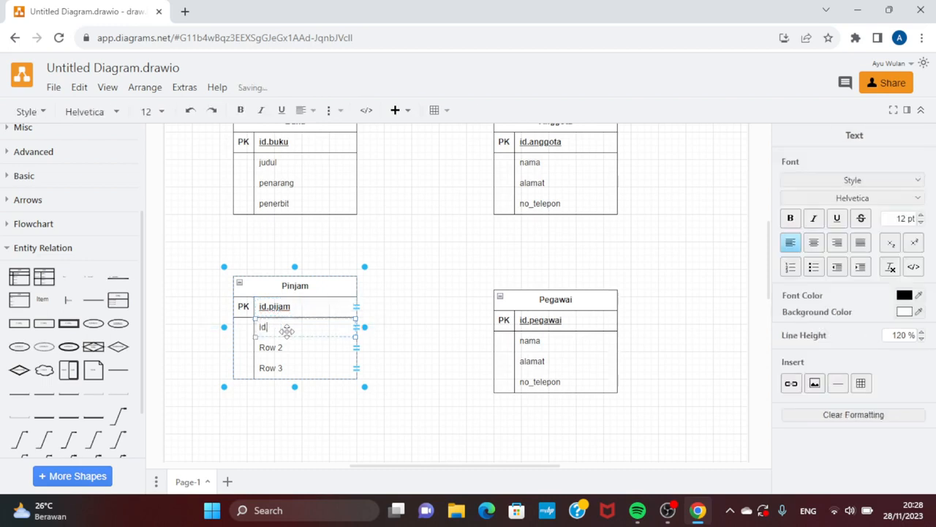
type(".buku")
Step: Rename the second attribute row of the Pinjam table to "id.anggota"
left_click(283, 350)
double_click(283, 350)
type("id")
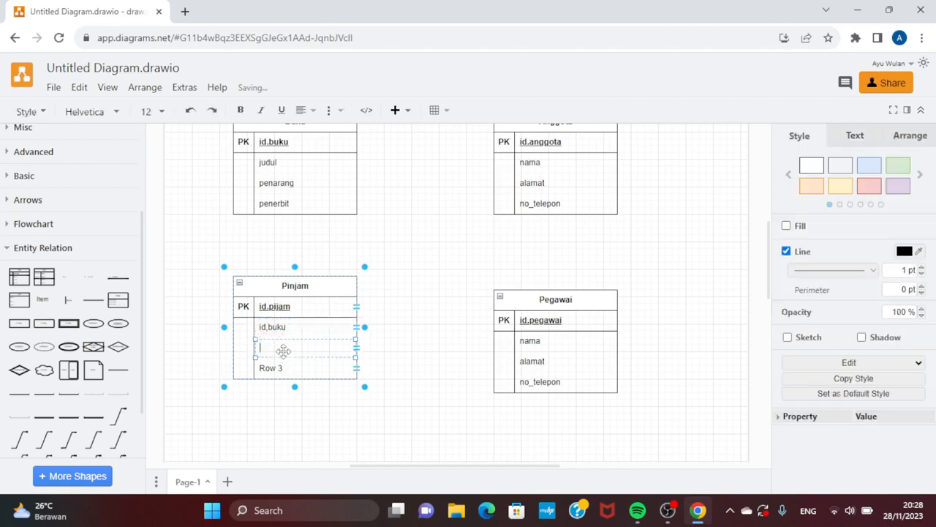
type(".anggota")
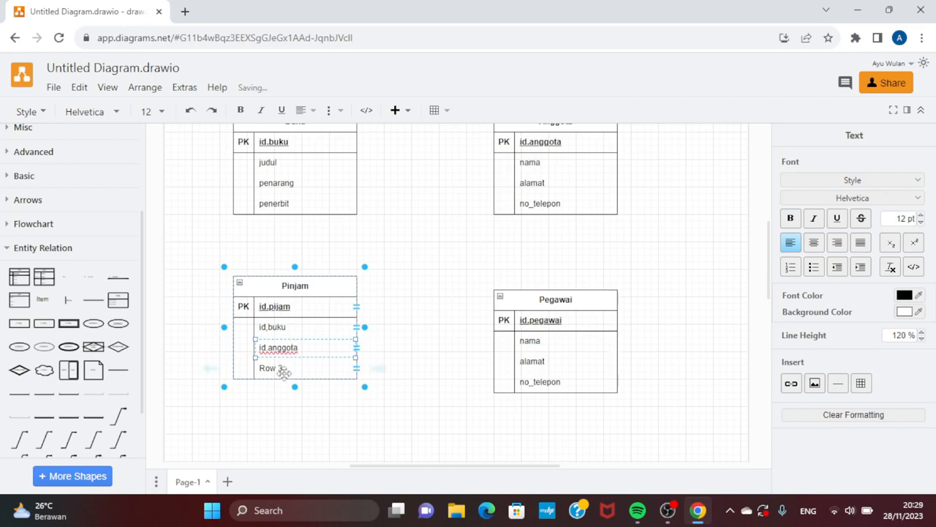
Step: Rename the last attribute row of the Pinjam table to "id.pegawai"
left_click(284, 372)
double_click(283, 372)
type("id")
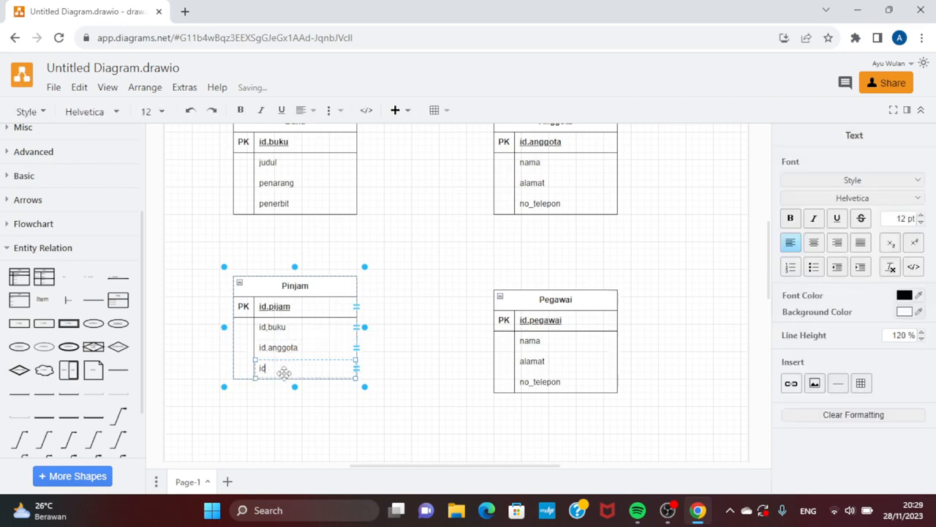
type(".pegawai")
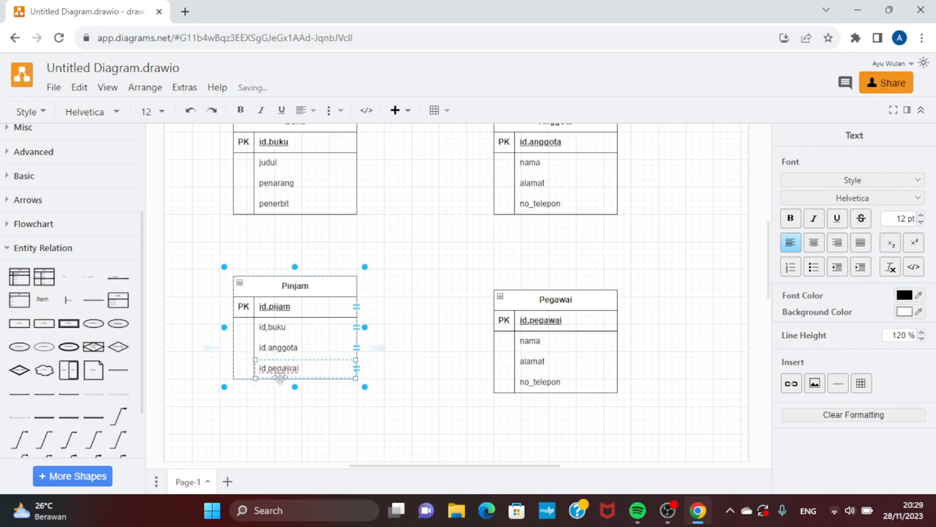
left_click(400, 408)
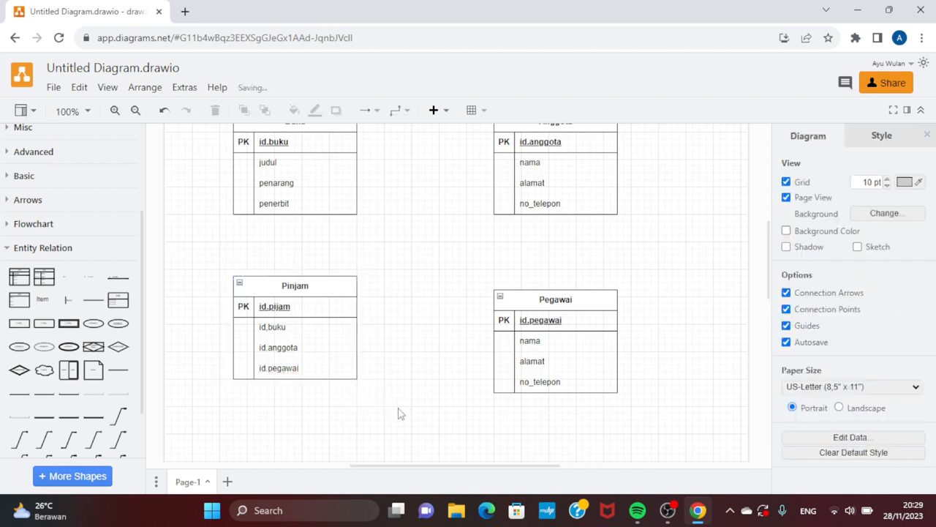
Step: Draw arrow connectors from the Pinjam table's right side to Pegawai and from its upper edge to the lower edge of Buku
scroll(399, 399, "down", 1)
scroll(399, 396, "down", 2)
scroll(406, 387, "up", 5)
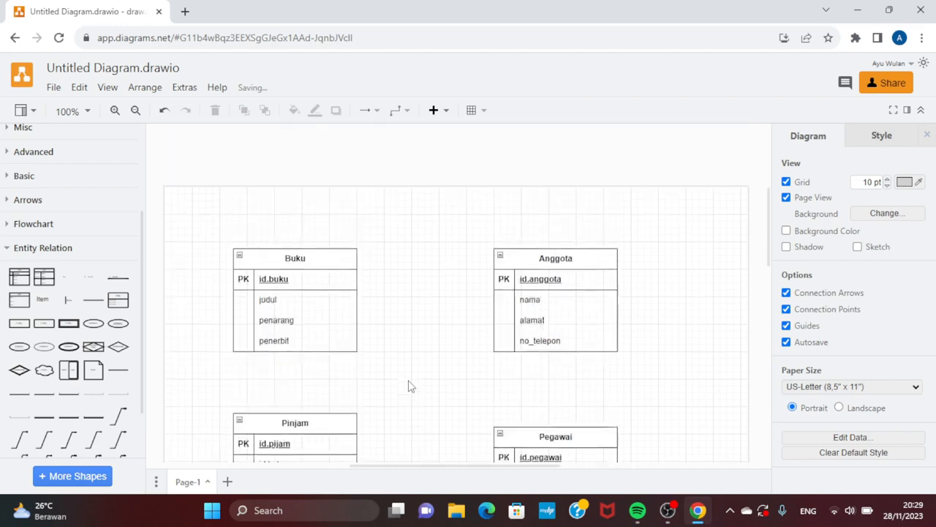
scroll(410, 386, "down", 4)
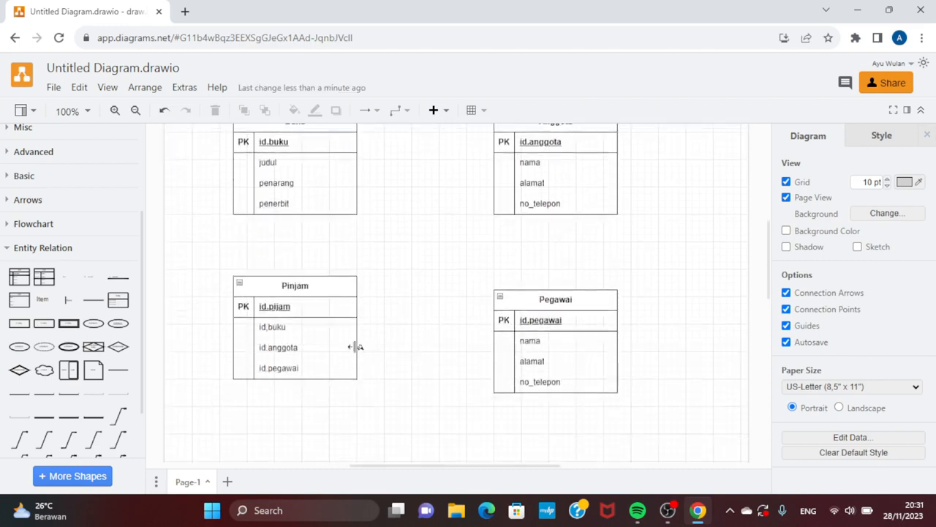
mouse_move(357, 349)
left_click_drag(357, 348, 494, 345)
left_click(469, 376)
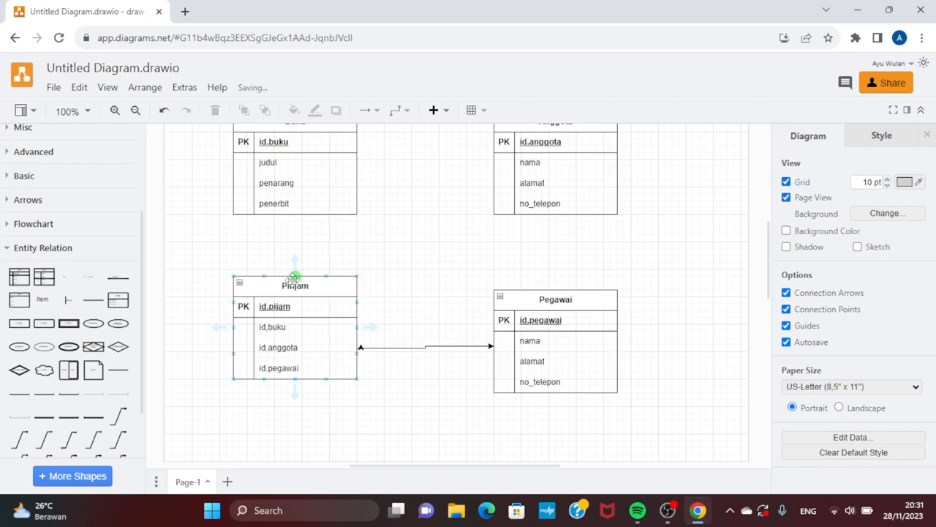
left_click_drag(295, 275, 293, 213)
left_click(372, 247)
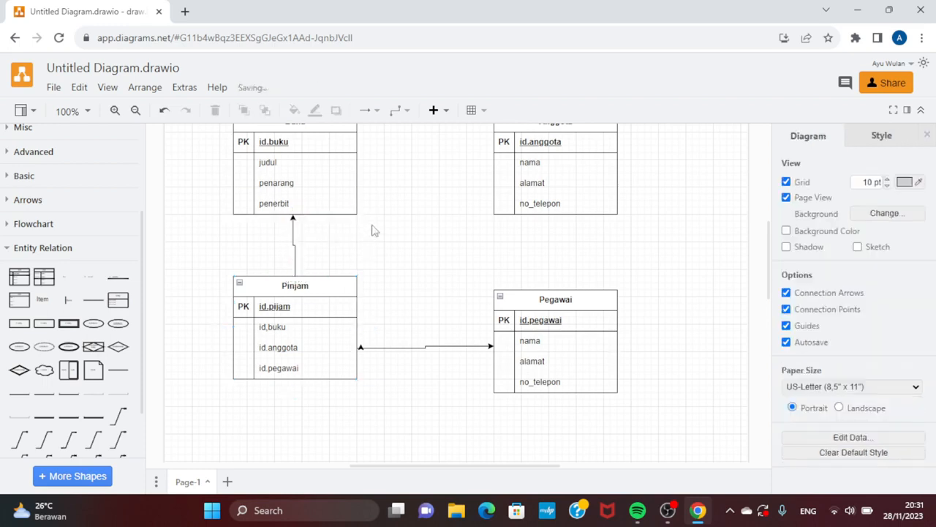